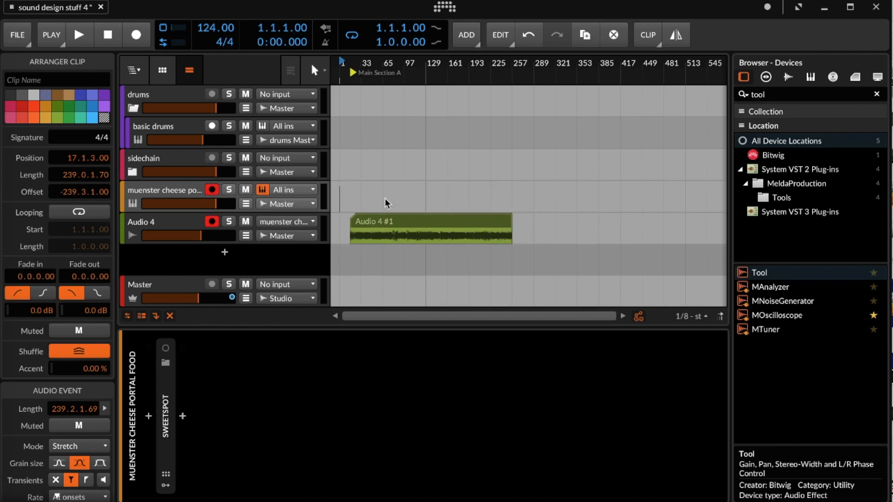
# Set the stretch mode of the Audio 4 #1 clip to Raw.
pyautogui.click(404, 219)
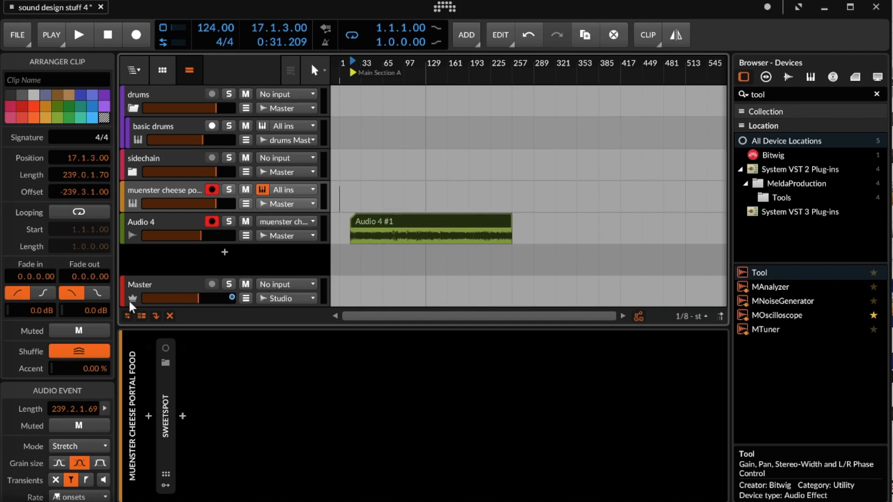
pyautogui.scroll(-3, 60, 369)
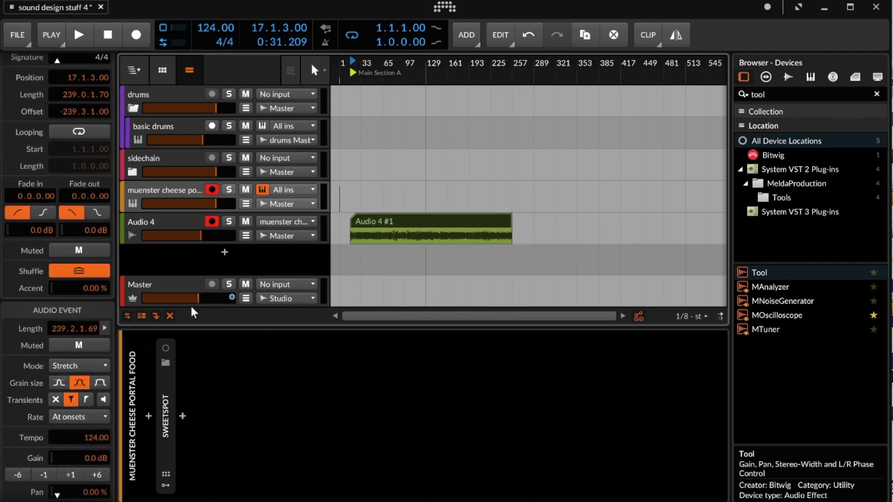
pyautogui.click(65, 367)
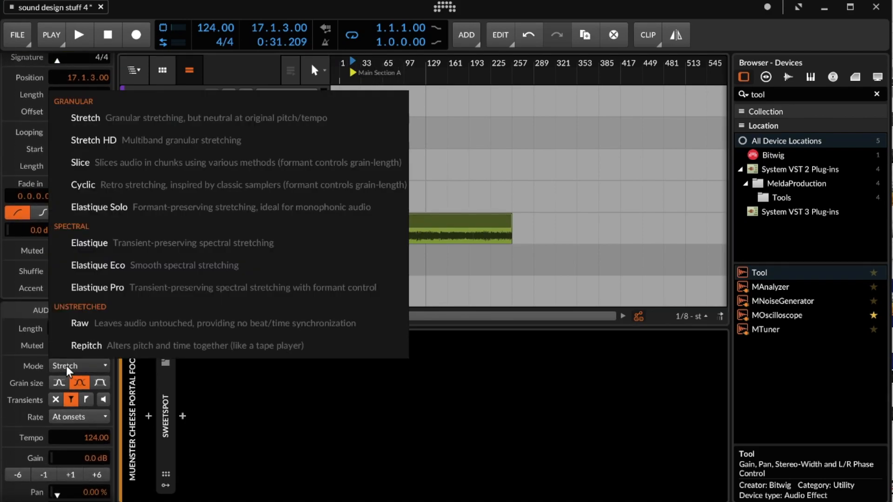
pyautogui.click(86, 325)
pyautogui.scroll(-1, 71, 346)
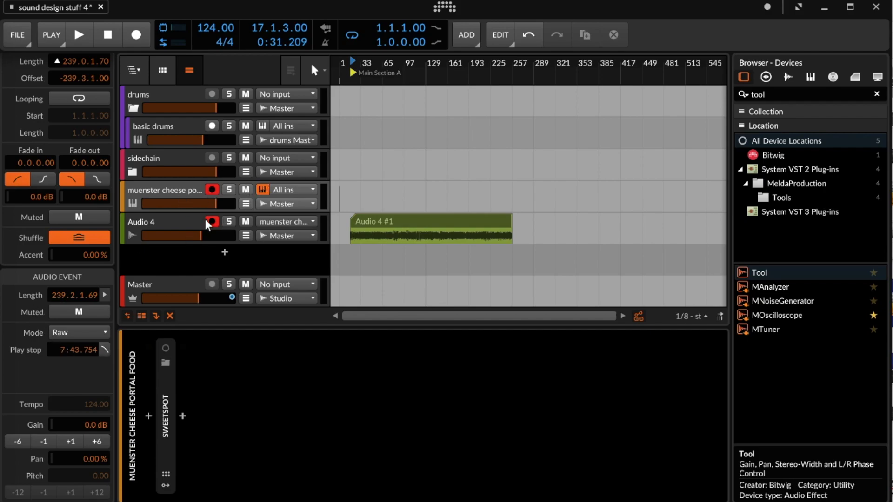
# Activate the sweetspot instrument layer on the muenster cheese portal food track and enable its Phase Plant.
pyautogui.click(181, 189)
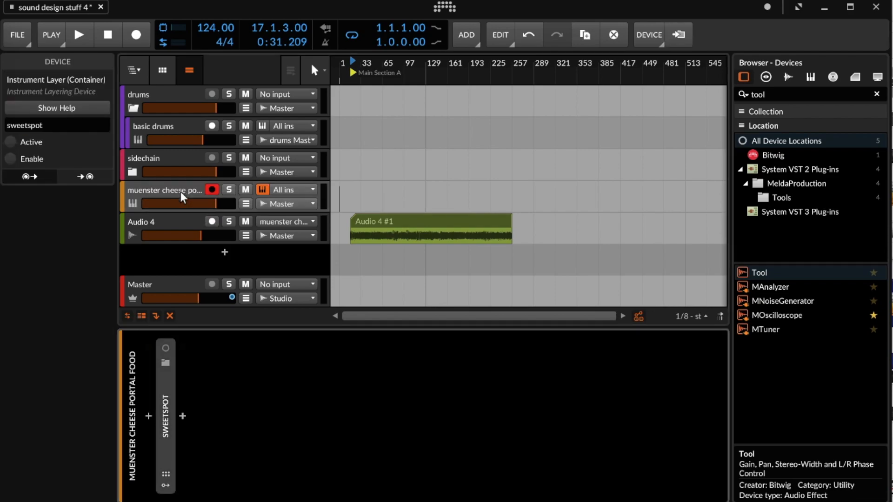
pyautogui.click(166, 367)
pyautogui.click(166, 349)
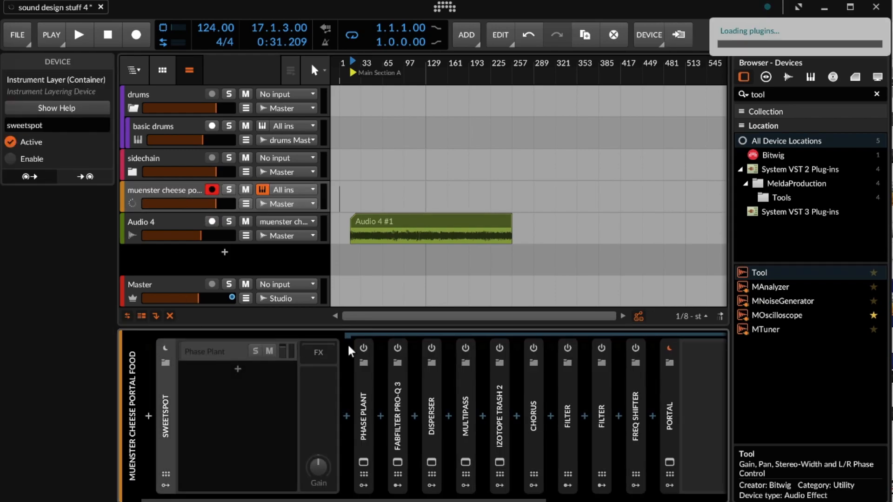
pyautogui.click(363, 348)
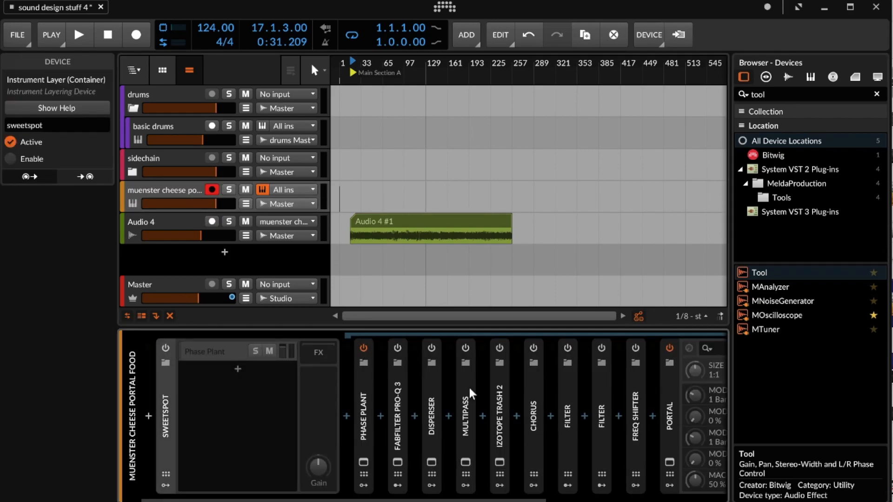
# Enable the eight effects from FabFilter Pro-Q 3 through Freq Shifter in the sweetspot chain.
pyautogui.click(395, 392)
pyautogui.keyDown('shift'); pyautogui.click(641, 380); pyautogui.keyUp('shift')
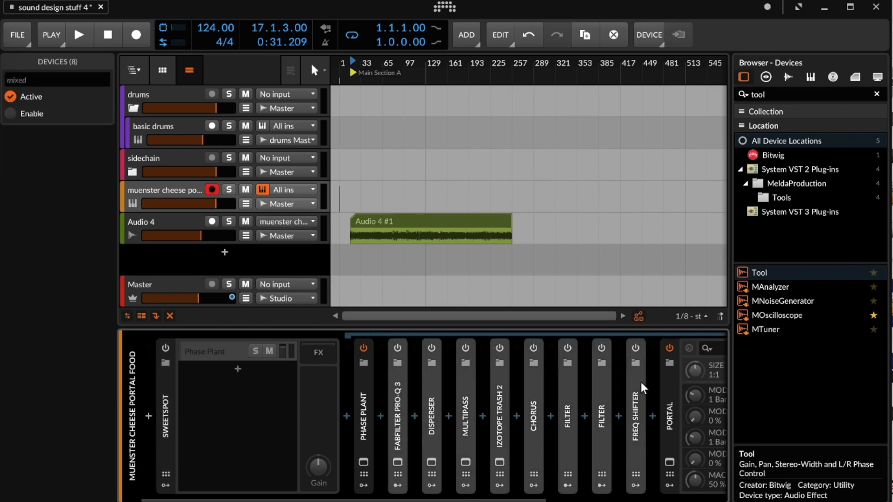
pyautogui.hotkey('alt', 'a')
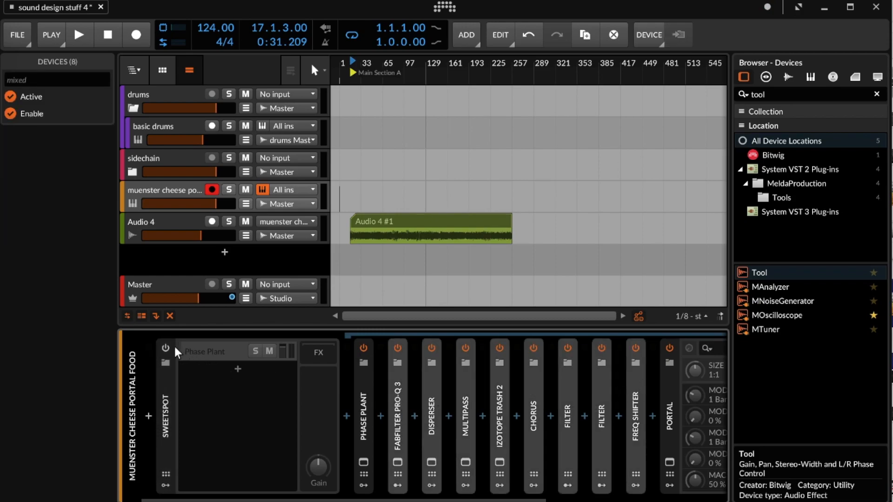
# Enable the three OTT devices and The Glue at the end of the sweetspot chain.
pyautogui.scroll(-5, 172, 359)
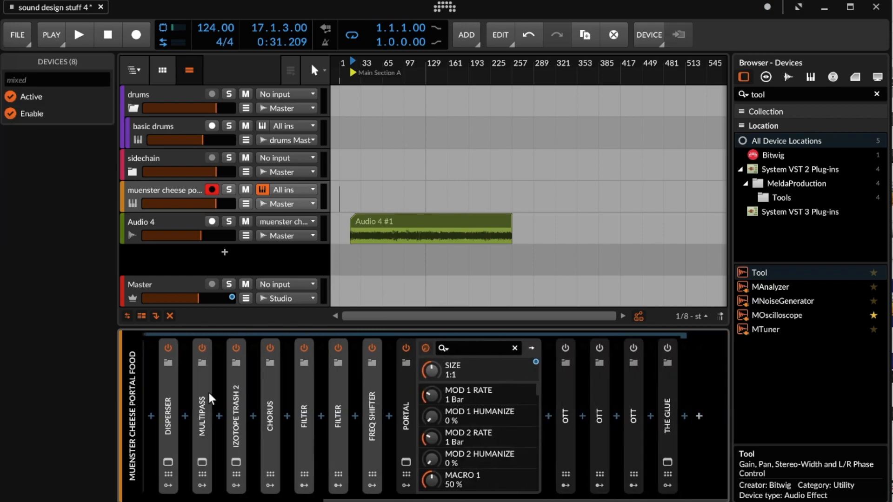
pyautogui.click(560, 376)
pyautogui.keyDown('shift'); pyautogui.click(668, 387); pyautogui.keyUp('shift')
pyautogui.scroll(2, 668, 354)
pyautogui.scroll(4, 670, 354)
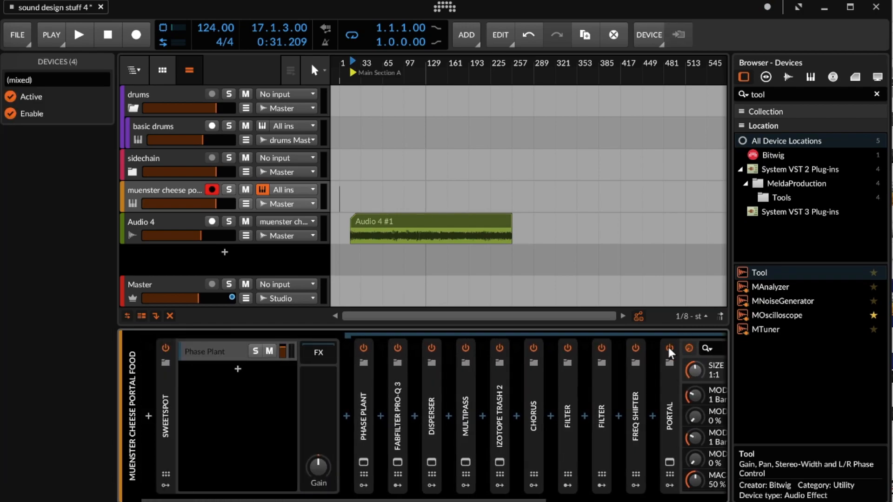
# Move the Audio 4 #1 clip onto the muenster cheese portal food track at 17.3.3.00.
pyautogui.click(188, 202)
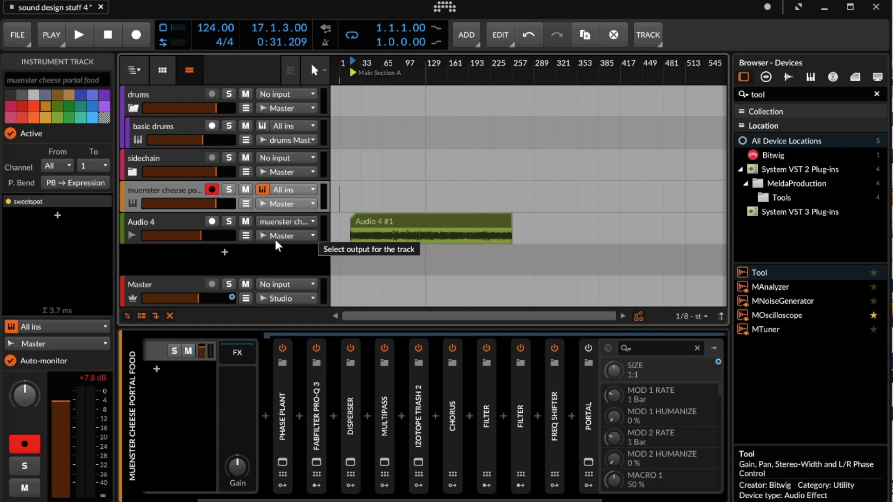
pyautogui.scroll(3, 428, 227)
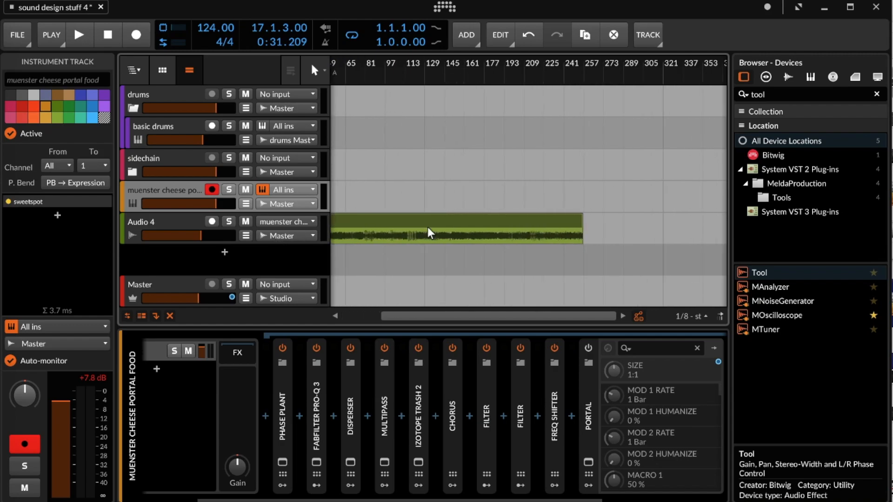
pyautogui.scroll(5, 428, 226)
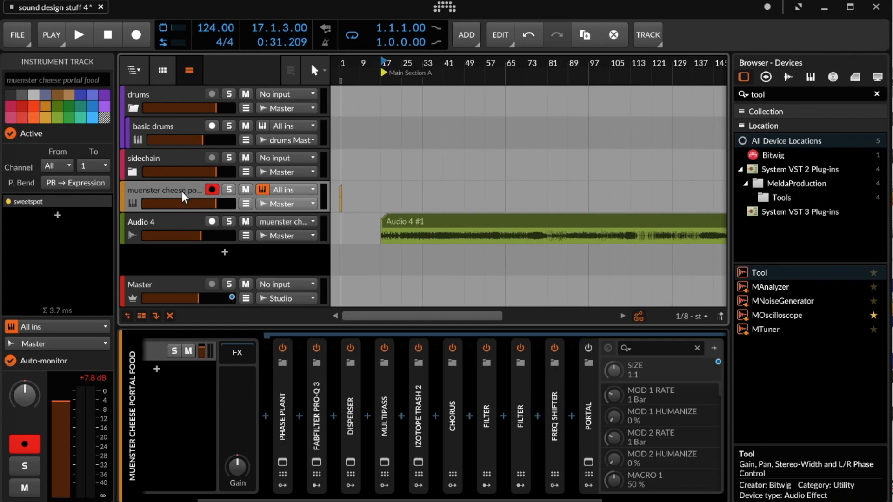
pyautogui.hscroll(-3, 200, 422)
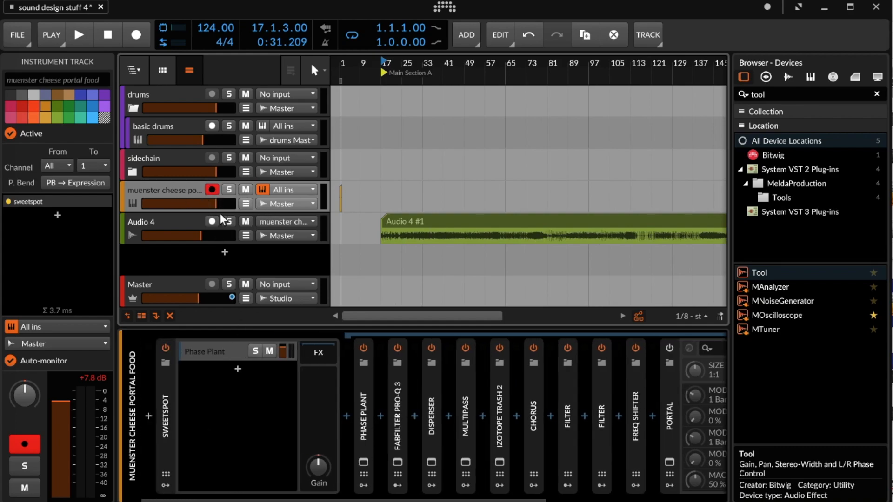
pyautogui.hscroll(1, 372, 214)
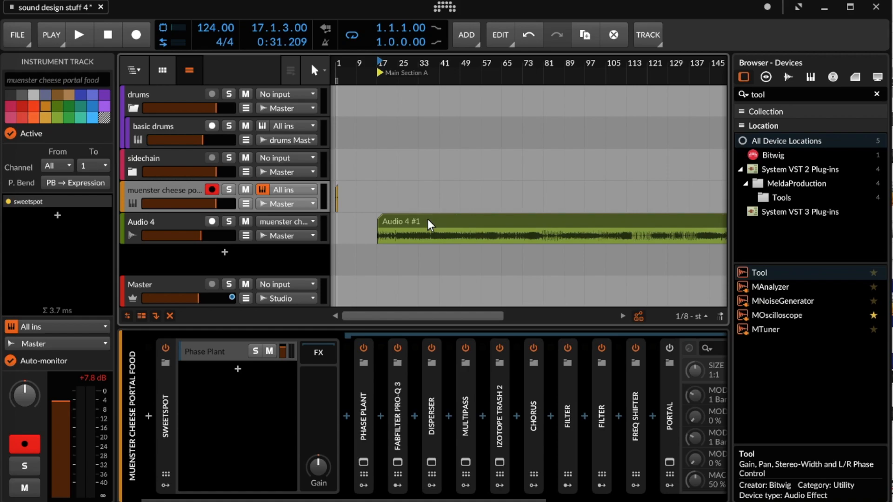
pyautogui.moveTo(427, 220); pyautogui.dragTo(425, 196)
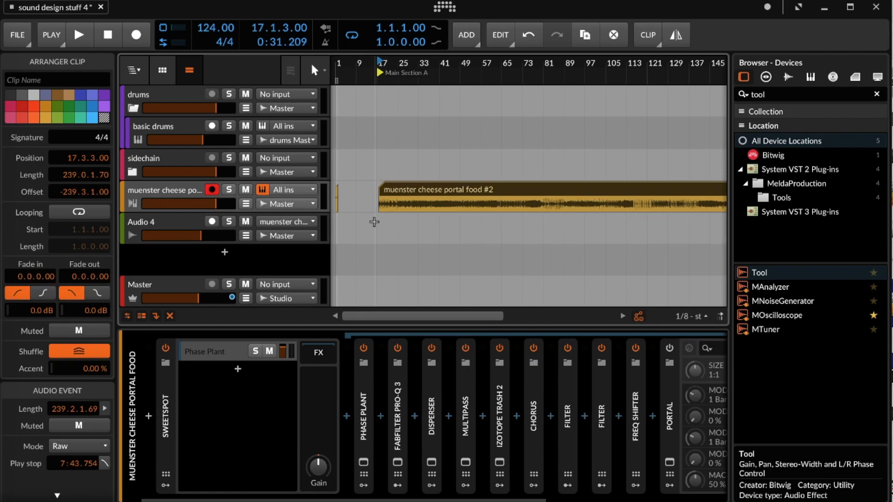
# Play the audio clip on the muenster cheese portal food track from several points, including 117.3.3.00, 128.2.3.00 and 218.2.3.00.
pyautogui.rightClick(459, 191)
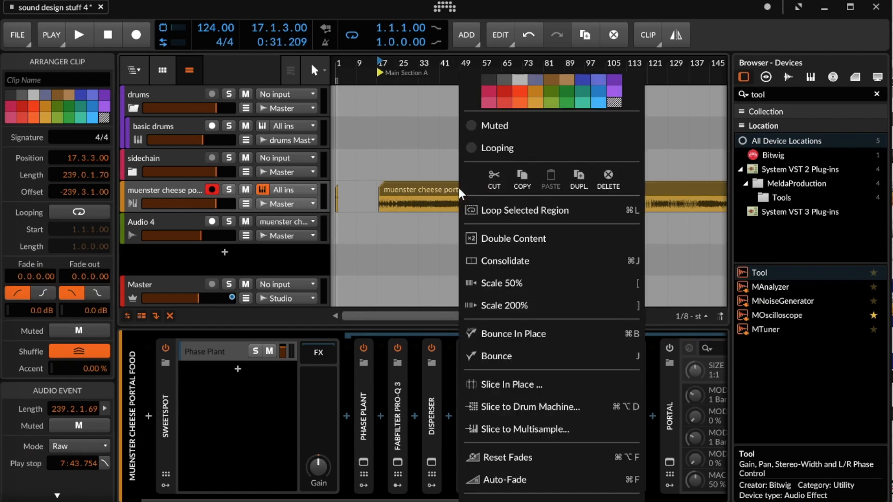
pyautogui.click(381, 229)
pyautogui.click(422, 189)
pyautogui.hscroll(5, 434, 214)
pyautogui.click(439, 213)
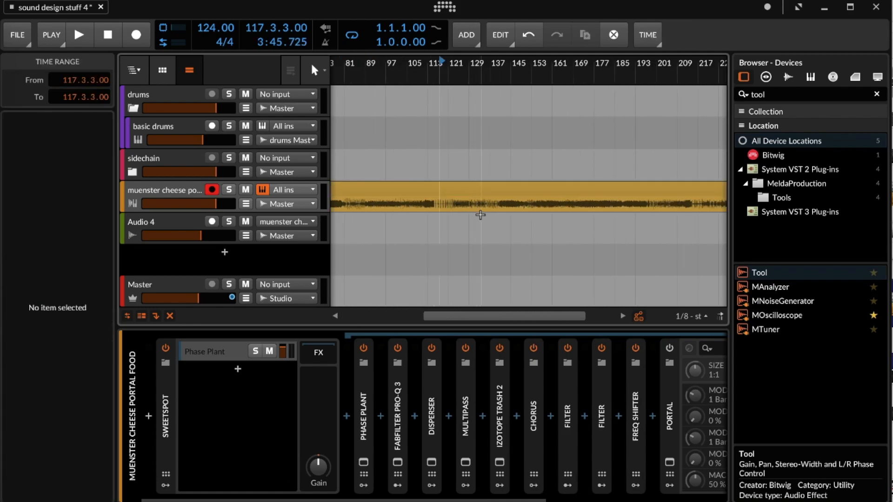
pyautogui.press('space')
pyautogui.click(468, 203)
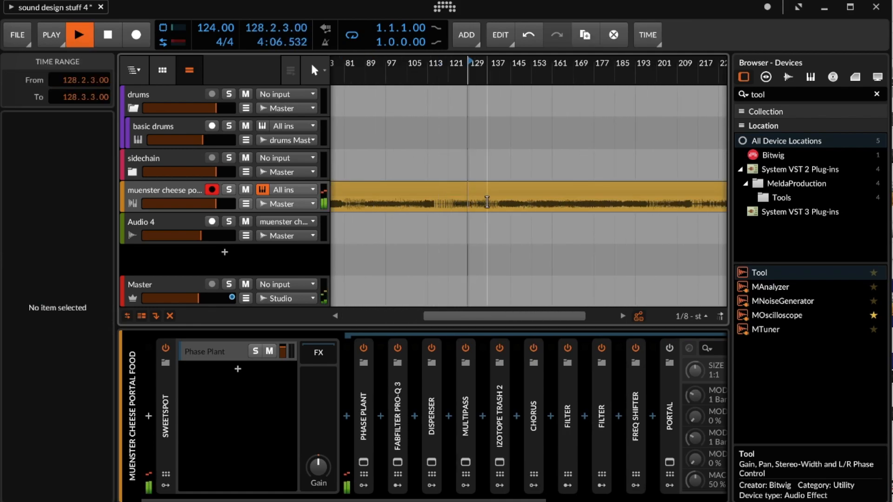
pyautogui.click(487, 201)
pyautogui.hscroll(4, 485, 200)
pyautogui.hscroll(2, 535, 202)
pyautogui.click(585, 203)
pyautogui.hscroll(4, 585, 202)
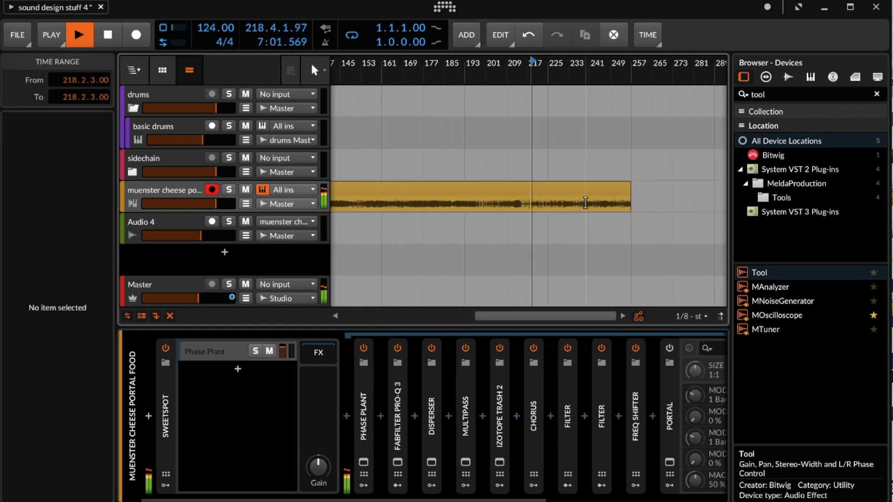
pyautogui.press('space')
# Check the clip's Bounce In Place option without applying it, and move the clip back onto the Audio 4 track at 16.4.3.00.
pyautogui.hscroll(-10, 466, 219)
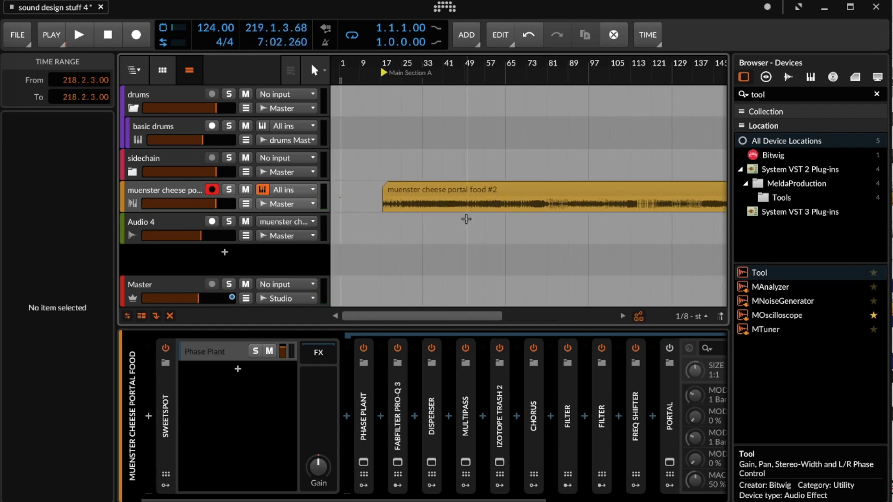
pyautogui.click(458, 185)
pyautogui.rightClick(457, 185)
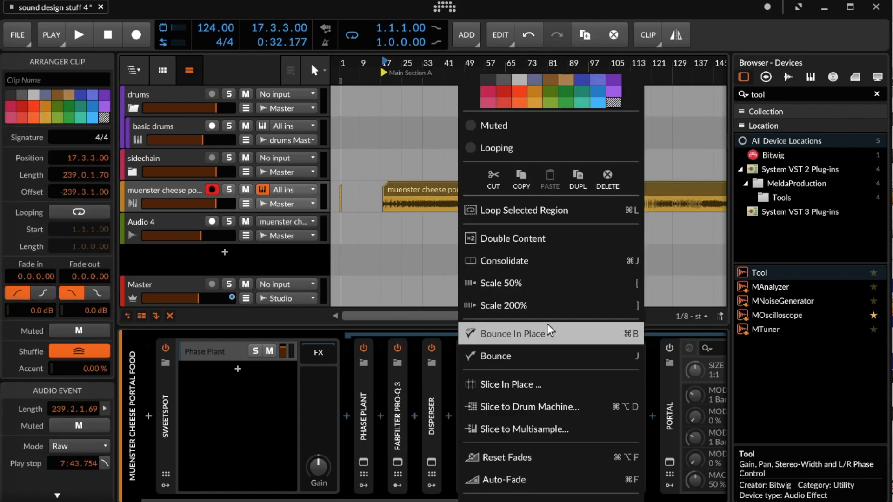
pyautogui.click(413, 222)
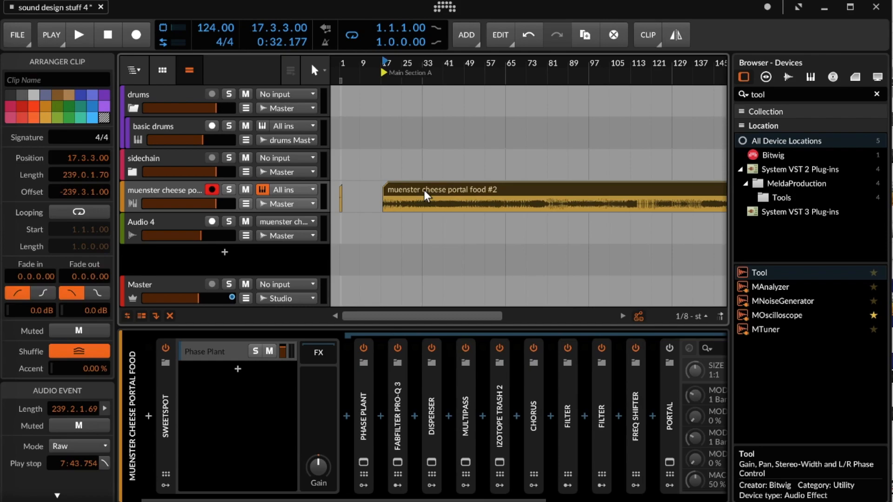
pyautogui.moveTo(423, 189); pyautogui.dragTo(420, 221)
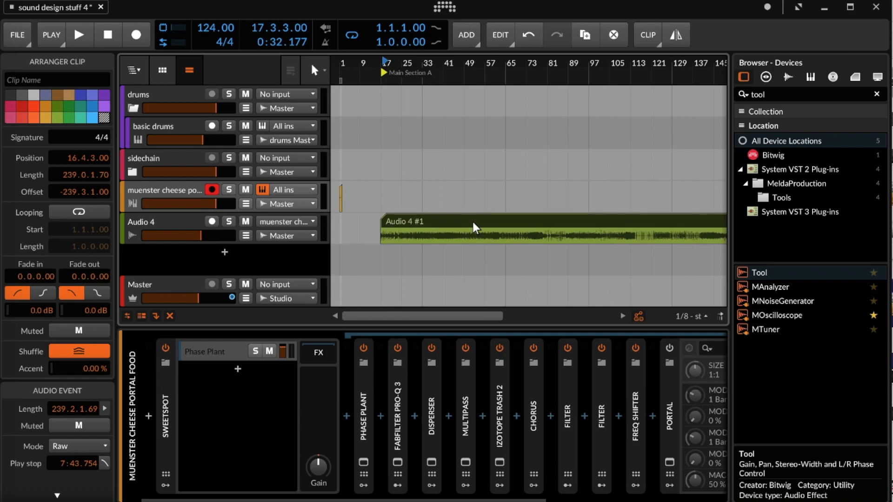
# Split the Audio 4 #1 clip at about bar 97 and delete the part before the split.
pyautogui.keyDown('alt'); pyautogui.click(587, 228); pyautogui.keyUp('alt')
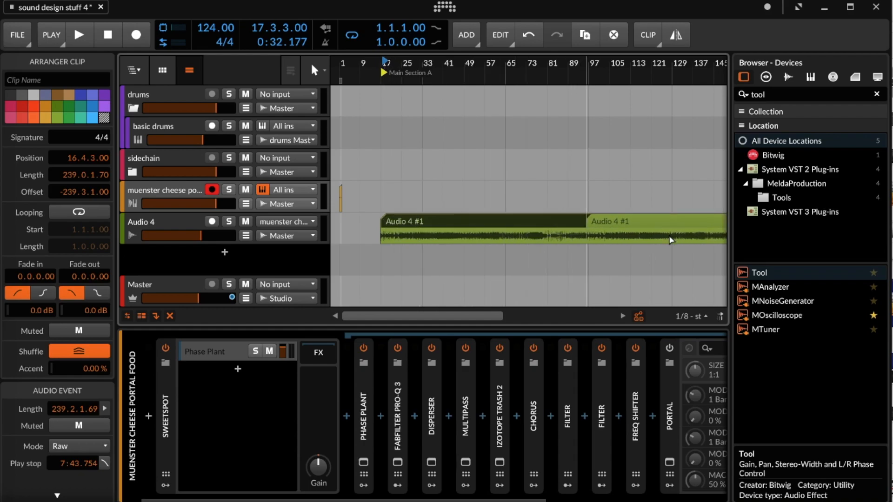
pyautogui.press('Delete')
# Move the muenster cheese portal food note clip to 20.1.1.00 and add notes C0, E0, G0 and E0 on its four beats.
pyautogui.moveTo(343, 195); pyautogui.dragTo(407, 196)
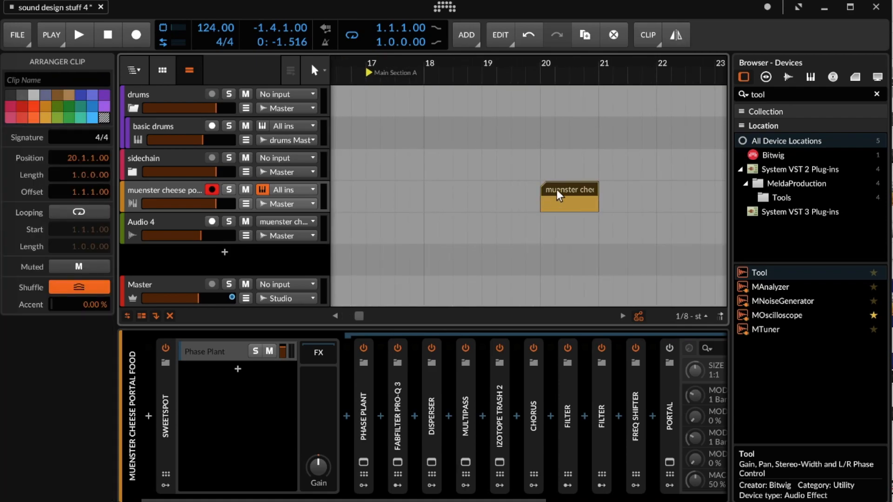
pyautogui.doubleClick(556, 189)
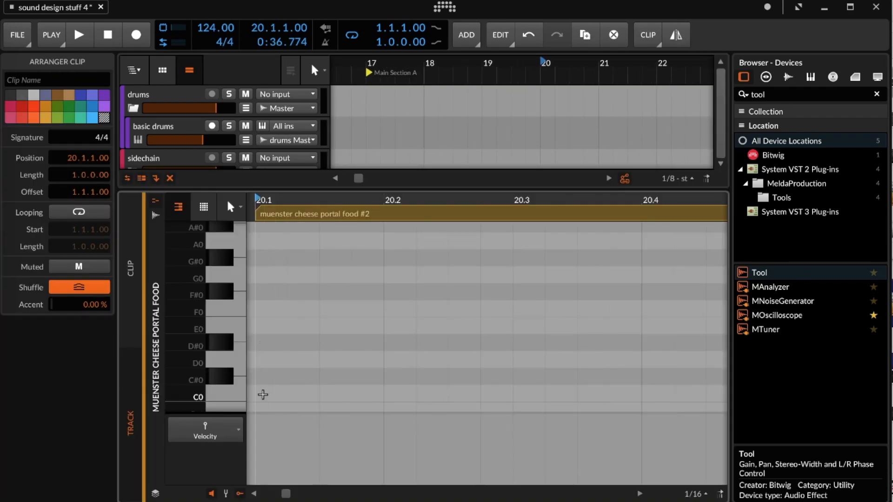
pyautogui.doubleClick(262, 394)
pyautogui.doubleClick(399, 331)
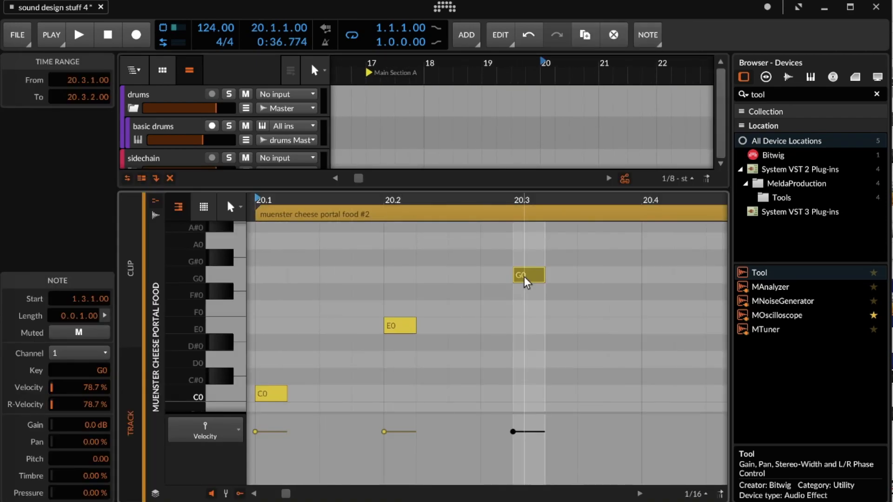
pyautogui.doubleClick(527, 275)
pyautogui.doubleClick(656, 326)
# Lengthen all four notes to one beat each (0.1.0.00) so they fill the one-bar clip.
pyautogui.press('super+a')
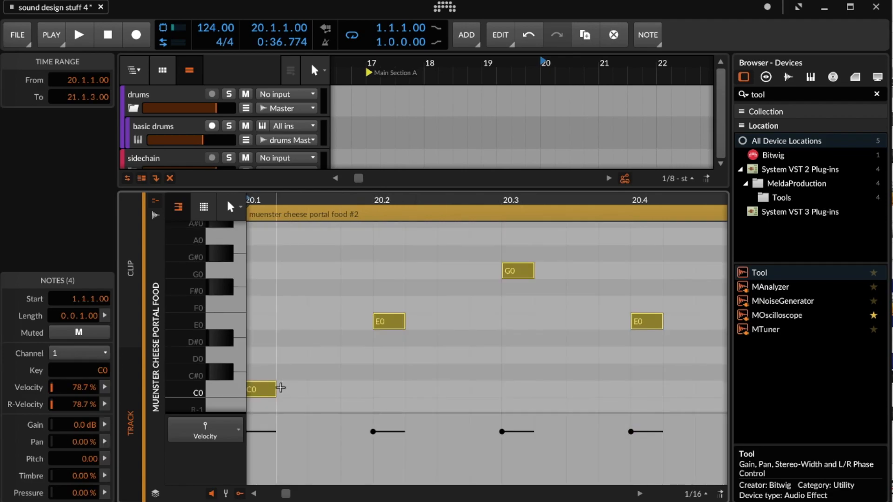
pyautogui.rightClick(267, 392)
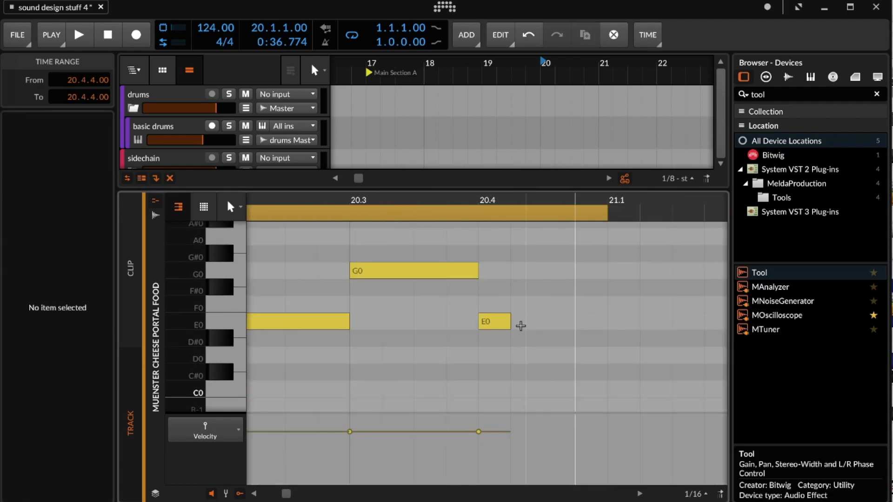
pyautogui.moveTo(510, 325); pyautogui.dragTo(606, 328)
pyautogui.hscroll(-5, 584, 329)
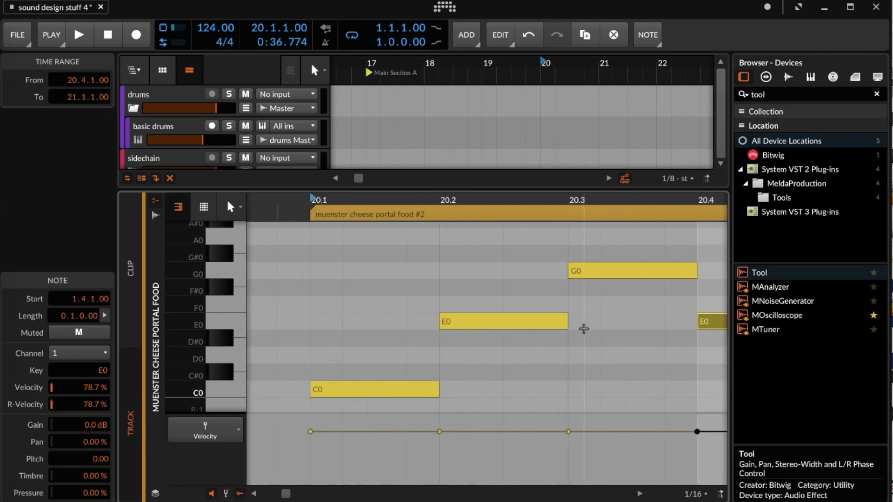
# Play the C0–E0–G0–E0 note pattern from bar 20 and stop playback after the clip ends.
pyautogui.scroll(-3, 532, 395)
pyautogui.hscroll(2, 532, 394)
pyautogui.hscroll(1, 532, 395)
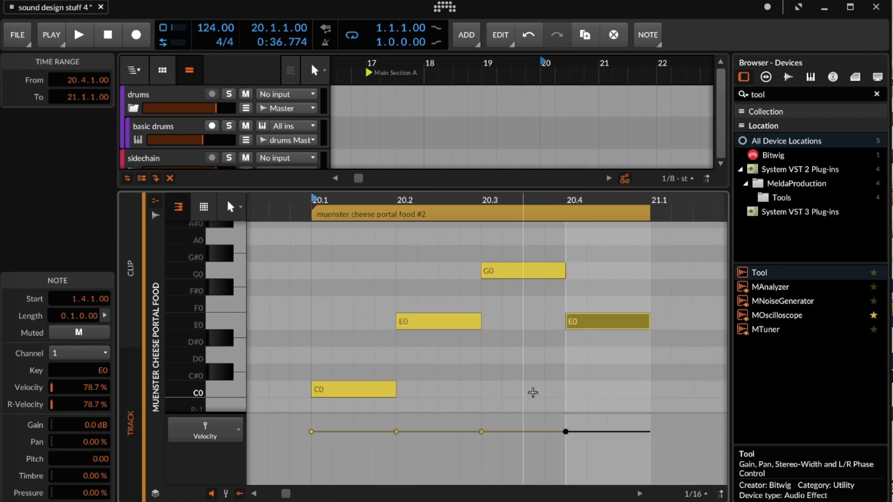
pyautogui.press('space')
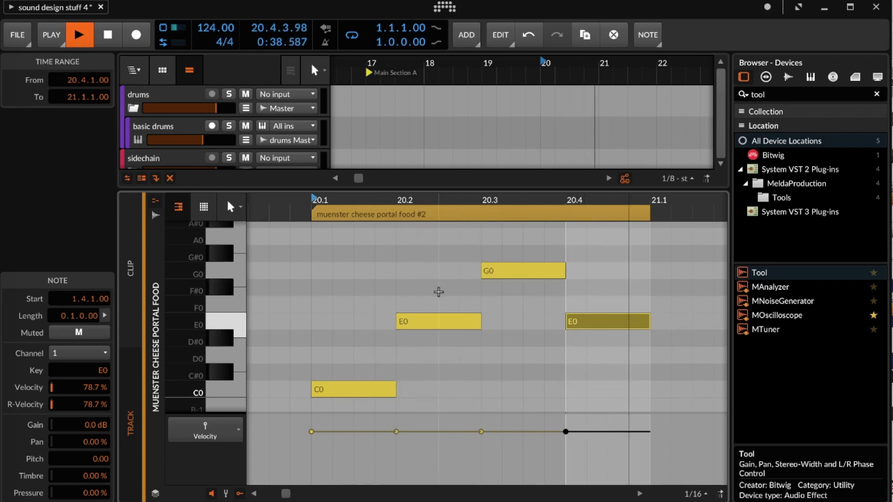
pyautogui.press('space')
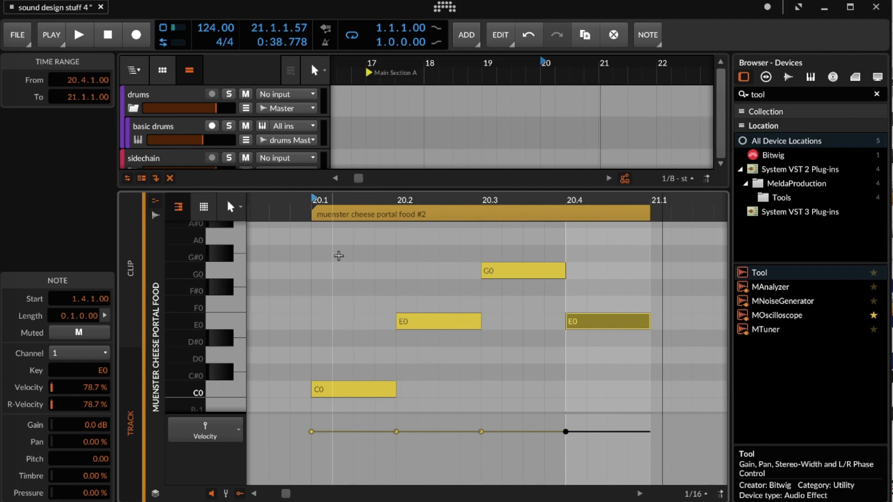
# Duplicate the muenster cheese portal food note clip from bar 20 to bar 21, and bounce the bar 20 clip in place.
pyautogui.press('d')
pyautogui.click(580, 193)
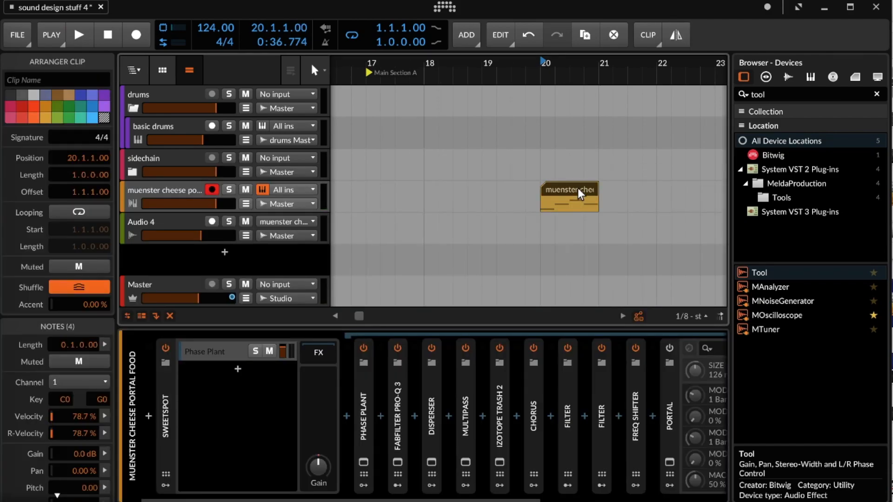
pyautogui.press('super+d')
pyautogui.rightClick(569, 186)
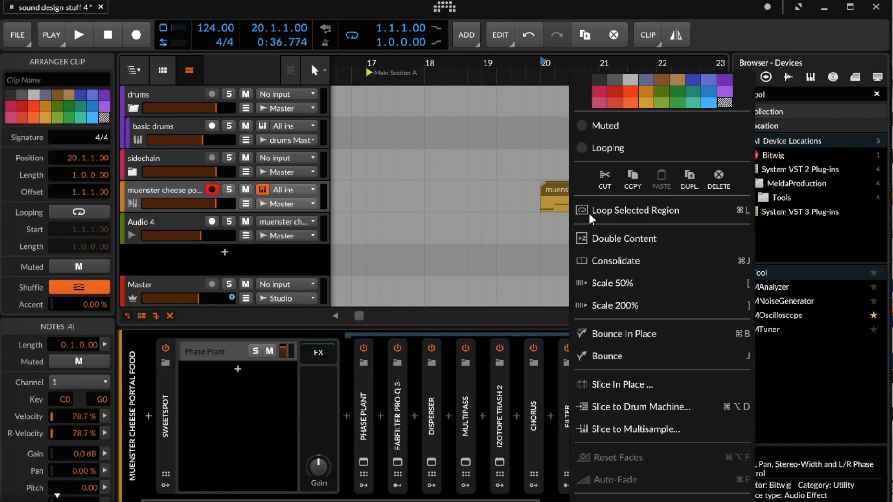
pyautogui.click(628, 339)
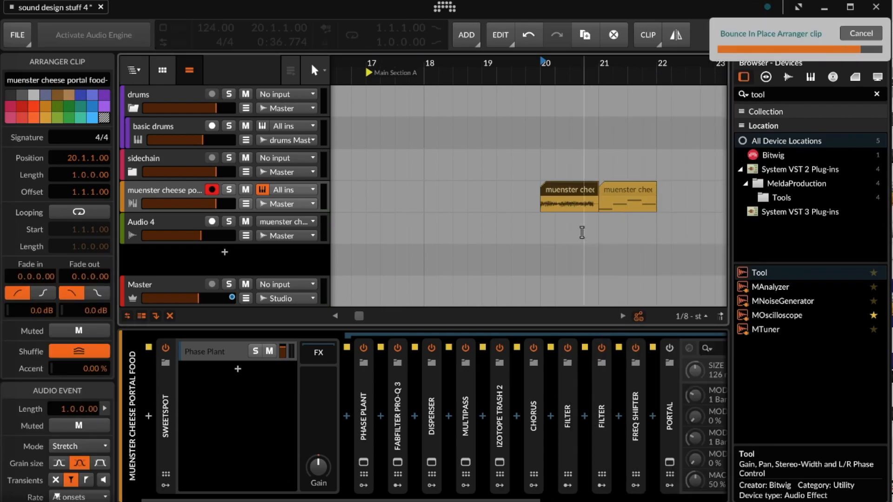
# Move the bounced audio clip to bar 19 and duplicate the bar 21 note clip to bar 22.
pyautogui.moveTo(568, 187); pyautogui.dragTo(512, 188)
pyautogui.hscroll(2, 512, 188)
pyautogui.hscroll(1, 512, 188)
pyautogui.click(529, 188)
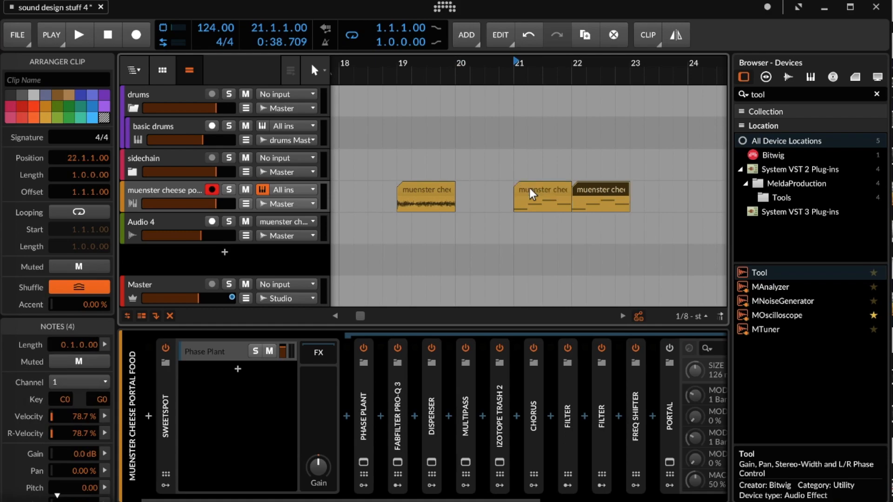
pyautogui.press('super+d')
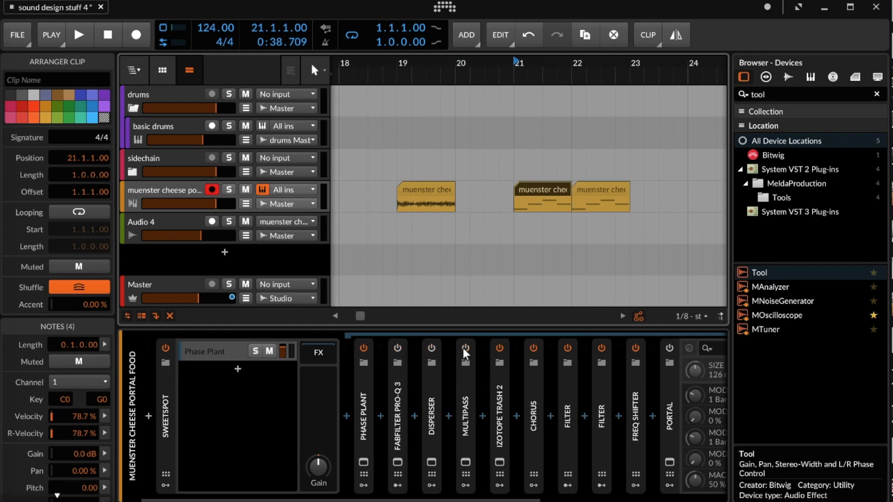
# Bypass FabFilter Pro-Q 3, Disperser, Multipass and iZotope Trash 2, and audition the note pattern at bar 21.
pyautogui.press('space')
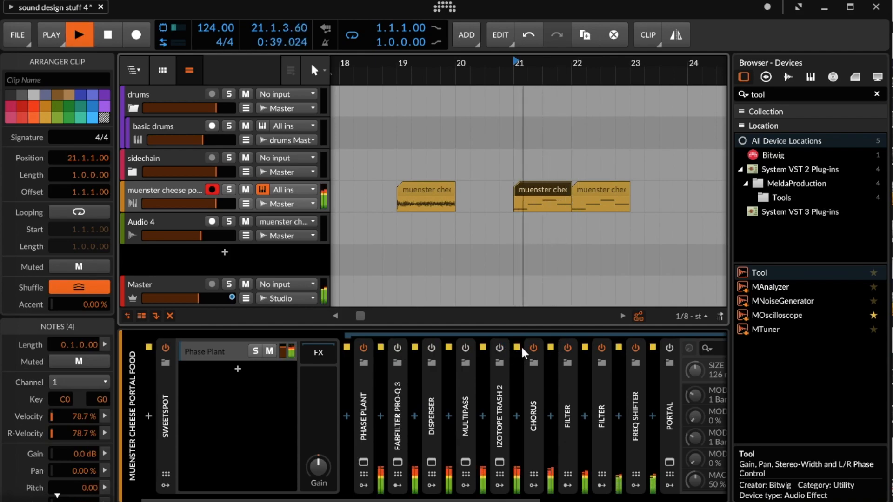
pyautogui.press('space')
# Move the note clip from bar 21 to bar 20 and bounce it in place.
pyautogui.moveTo(544, 192); pyautogui.dragTo(485, 189)
pyautogui.rightClick(485, 189)
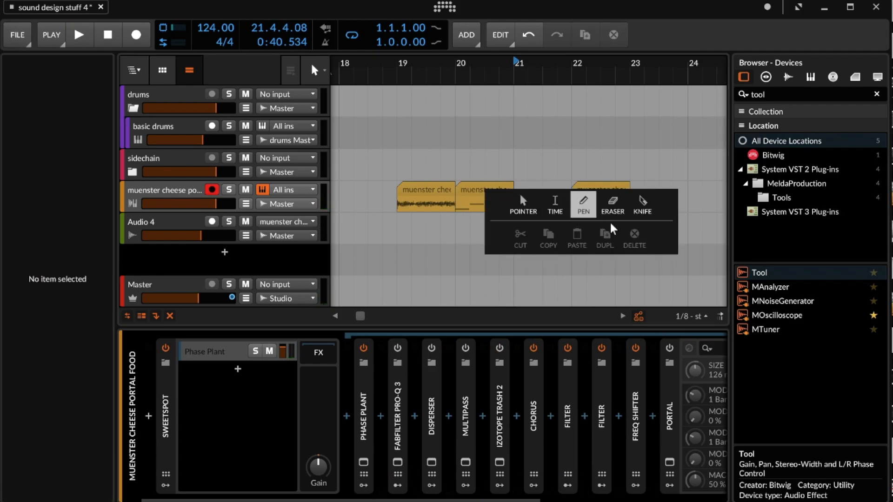
pyautogui.rightClick(476, 188)
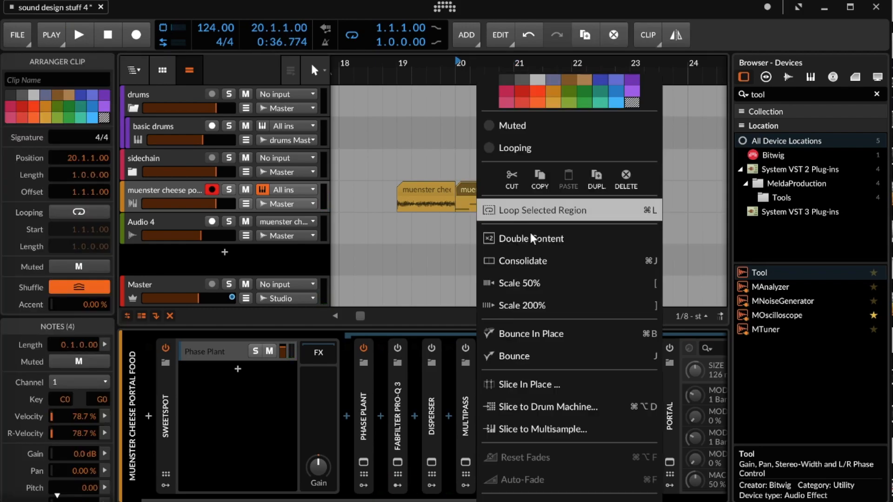
pyautogui.click(541, 341)
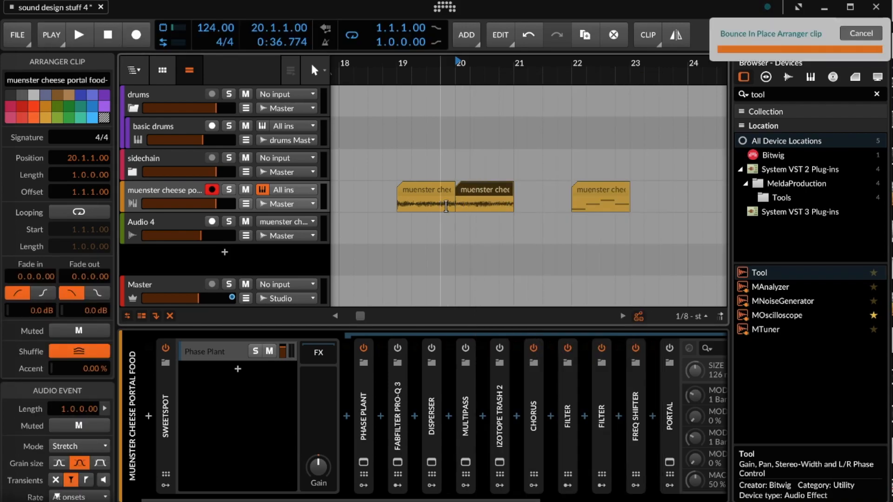
# Select the bounced clip at bar 19 and show the clip launcher alongside the arranger.
pyautogui.click(601, 189)
pyautogui.hscroll(-3, 600, 186)
pyautogui.click(494, 189)
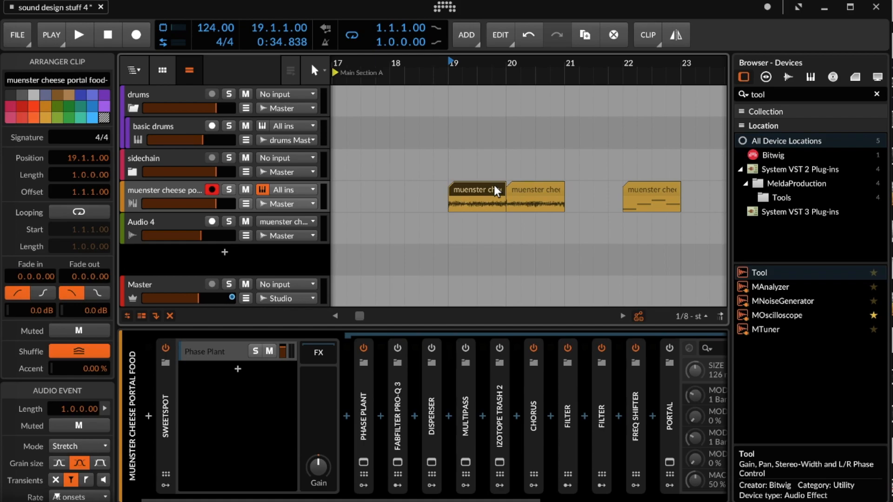
pyautogui.press('l')
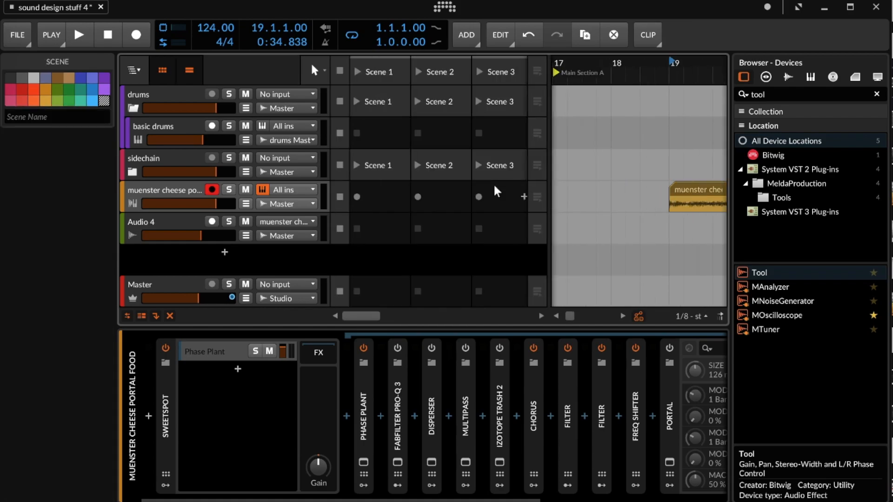
# Move the bounced clips from bars 19 and 20 into the Scene 2 and Scene 3 slots of the muenster cheese portal food track.
pyautogui.hscroll(1, 432, 189)
pyautogui.hscroll(1, 430, 185)
pyautogui.hscroll(1, 591, 179)
pyautogui.hscroll(-2, 591, 179)
pyautogui.hscroll(-3, 591, 179)
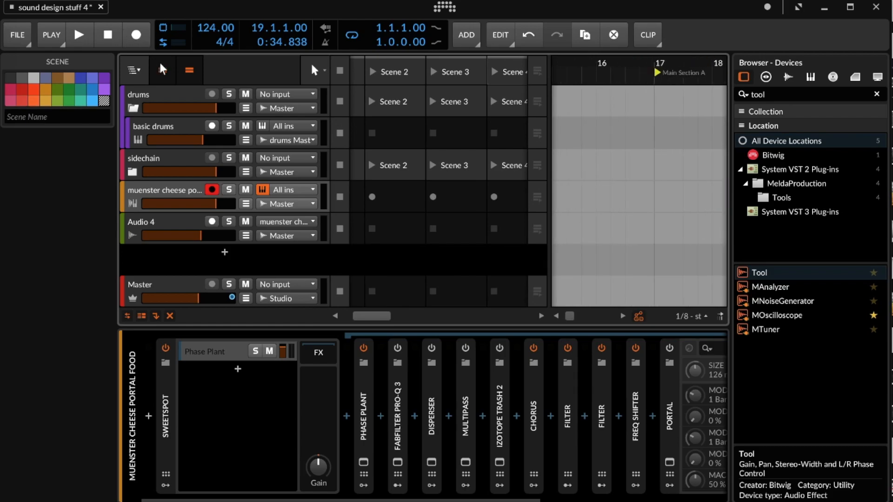
pyautogui.scroll(-3, 618, 165)
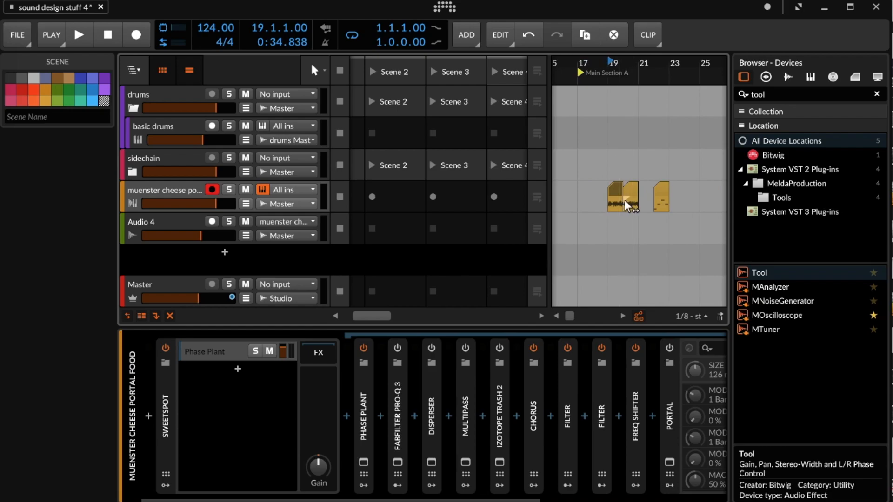
pyautogui.hscroll(2, 619, 203)
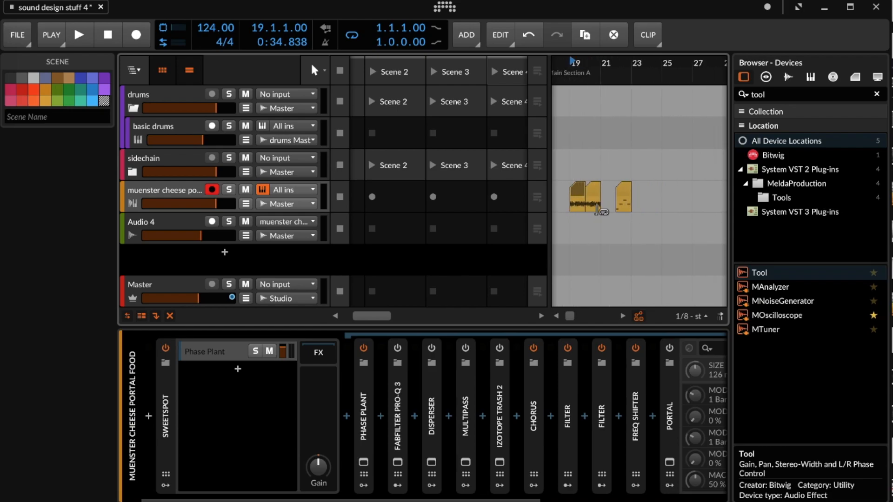
pyautogui.moveTo(579, 187); pyautogui.dragTo(434, 188)
pyautogui.moveTo(590, 187); pyautogui.dragTo(460, 186)
# Hide the device browser and locate the long Audio 4 #1 recording in the arranger.
pyautogui.hscroll(10, 639, 187)
pyautogui.hscroll(-15, 639, 187)
pyautogui.scroll(-4, 639, 188)
pyautogui.hscroll(15, 639, 187)
pyautogui.scroll(3, 639, 187)
pyautogui.hscroll(-8, 639, 187)
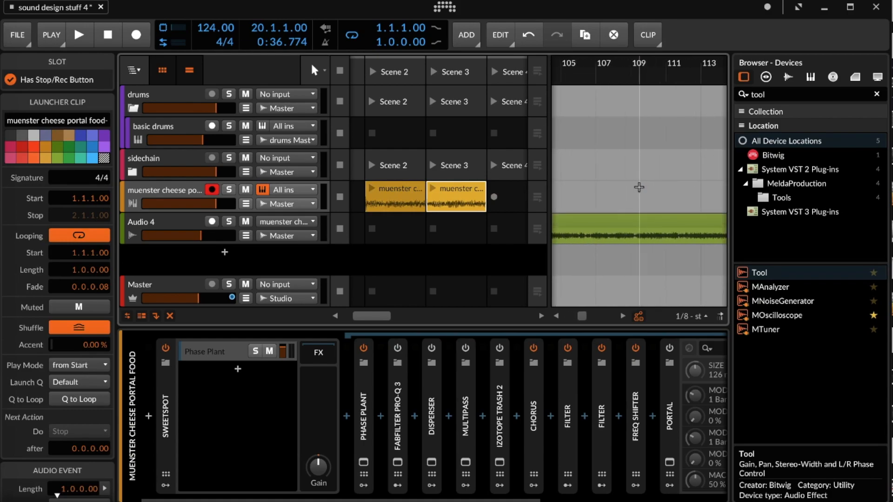
pyautogui.press('b')
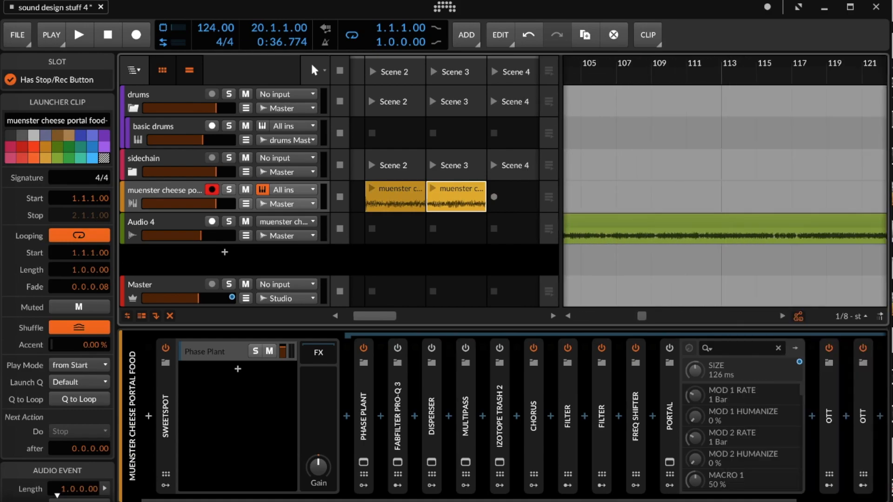
pyautogui.hscroll(-5, 626, 229)
pyautogui.scroll(3, 637, 222)
pyautogui.hscroll(2, 639, 221)
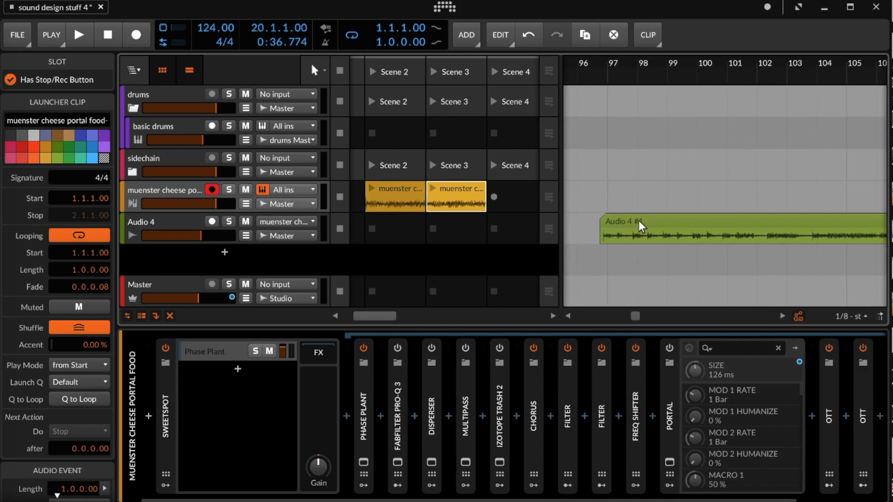
pyautogui.scroll(3, 639, 221)
pyautogui.scroll(-3, 639, 222)
pyautogui.scroll(5, 639, 222)
pyautogui.hscroll(-3, 639, 222)
# Set the stretch mode of the Audio 4 #1 recording to Elastique Pro.
pyautogui.click(751, 221)
pyautogui.scroll(3, 751, 223)
pyautogui.click(79, 446)
pyautogui.click(88, 367)
pyautogui.click(79, 446)
pyautogui.click(74, 426)
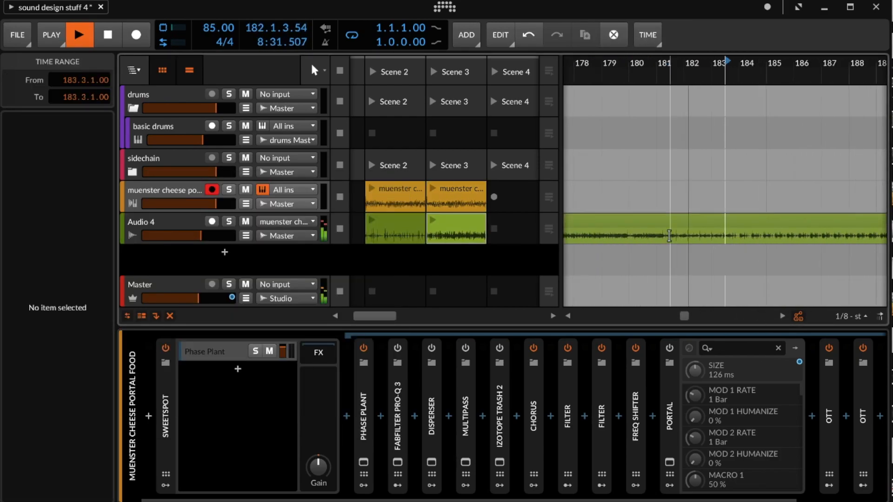
# Audition the Audio 4 recording and copy short selected excerpts into free launcher slots on the muenster cheese portal food and Audio 4 tracks.
pyautogui.moveTo(713, 230)
pyautogui.mouseDown()
pyautogui.moveTo(787, 230)
pyautogui.moveTo(519, 228)
pyautogui.moveTo(786, 233)
pyautogui.mouseUp()
pyautogui.click(679, 234)
pyautogui.click(706, 234)
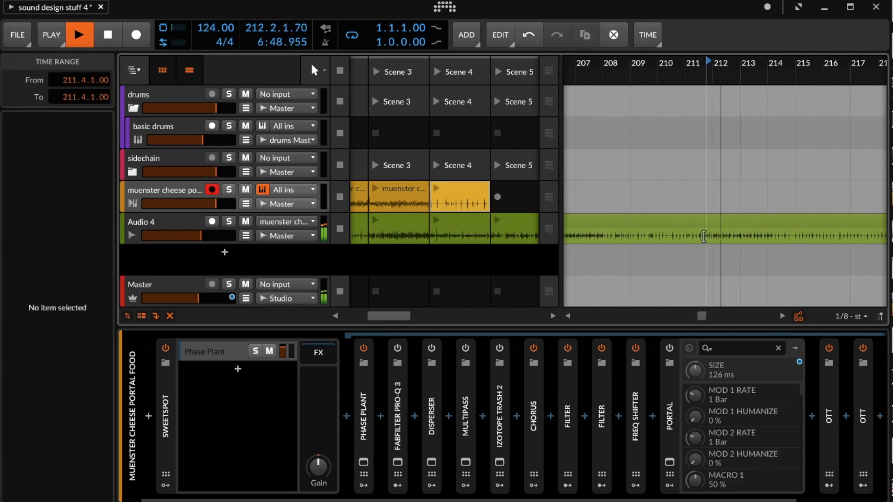
pyautogui.moveTo(706, 234); pyautogui.dragTo(753, 234)
pyautogui.moveTo(733, 235); pyautogui.dragTo(514, 200)
pyautogui.click(612, 234)
pyautogui.hscroll(10, 719, 234)
pyautogui.moveTo(721, 230); pyautogui.dragTo(502, 228)
pyautogui.moveTo(697, 232); pyautogui.dragTo(501, 200)
# Copy a 2.2.0.00 excerpt from around bar 330 into Audio 4's Scene 7 slot and stop playback.
pyautogui.hscroll(10, 720, 233)
pyautogui.click(707, 233)
pyautogui.moveTo(667, 232); pyautogui.dragTo(735, 232)
pyautogui.moveTo(702, 232); pyautogui.dragTo(495, 228)
pyautogui.press('space')
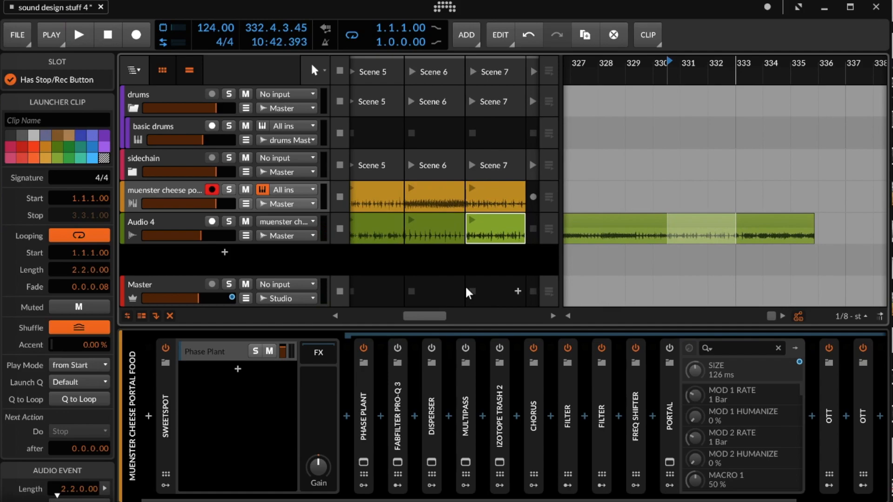
# Delete the remaining muenster cheese portal food clips near the start of the arrangement.
pyautogui.hscroll(-10, 644, 237)
pyautogui.hscroll(-10, 644, 239)
pyautogui.moveTo(706, 316); pyautogui.dragTo(530, 305)
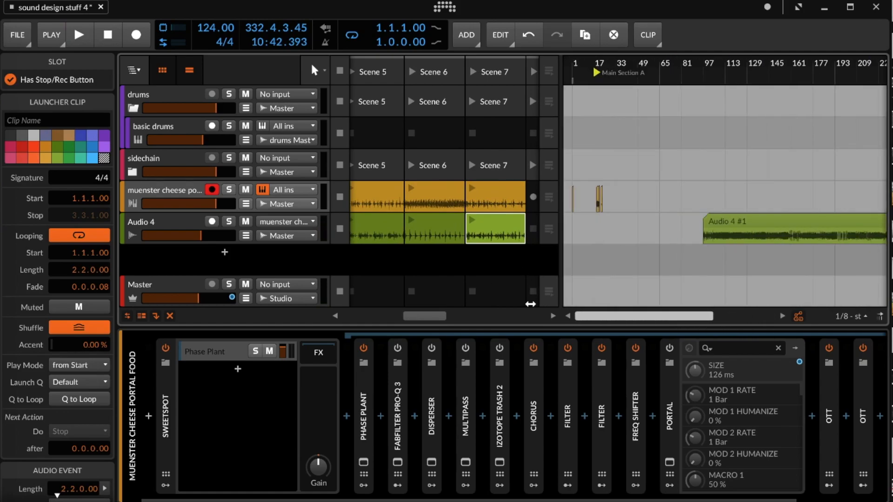
pyautogui.scroll(5, 615, 216)
pyautogui.hscroll(-5, 616, 216)
pyautogui.moveTo(758, 184); pyautogui.dragTo(557, 198)
pyautogui.press('Delete')
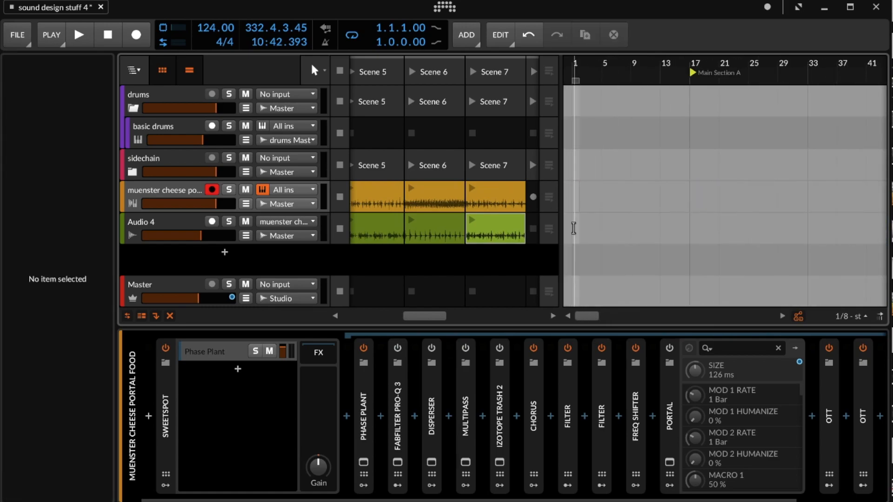
# Copy Audio 4's Scene 7 clip to 1.1.1.00 in the arranger and extend it to 3.0.0.00.
pyautogui.click(549, 227)
pyautogui.click(495, 224)
pyautogui.moveTo(495, 223); pyautogui.dragTo(575, 221)
pyautogui.scroll(5, 575, 221)
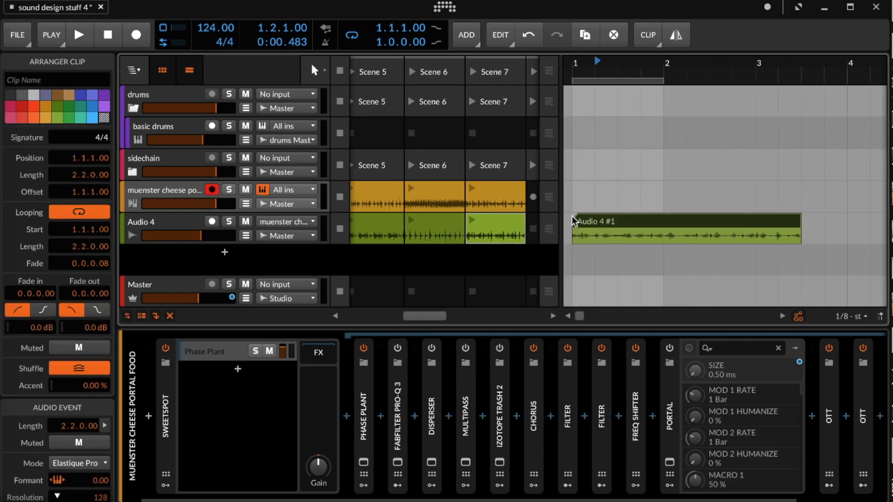
pyautogui.moveTo(799, 218); pyautogui.dragTo(836, 219)
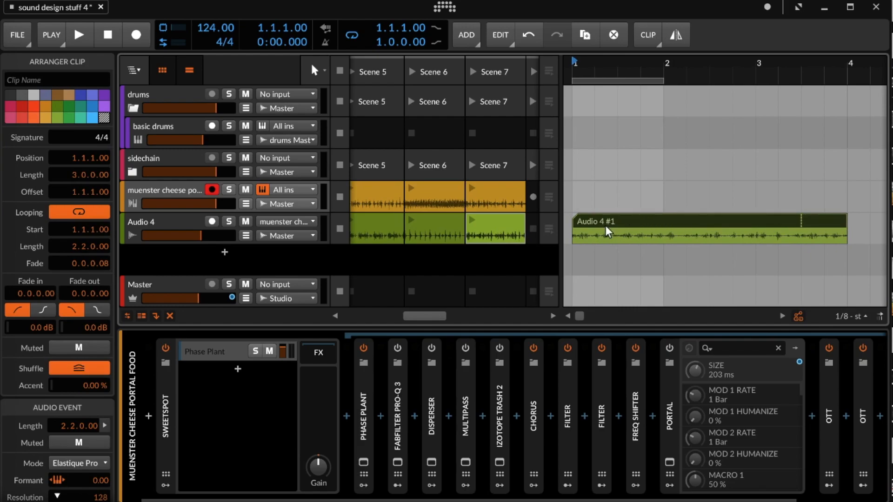
# Trim the Audio 4 clip to half a bar (0.2.0.00) and duplicate it to fill bar 1, auditioning the loop.
pyautogui.press('space')
pyautogui.press('space')
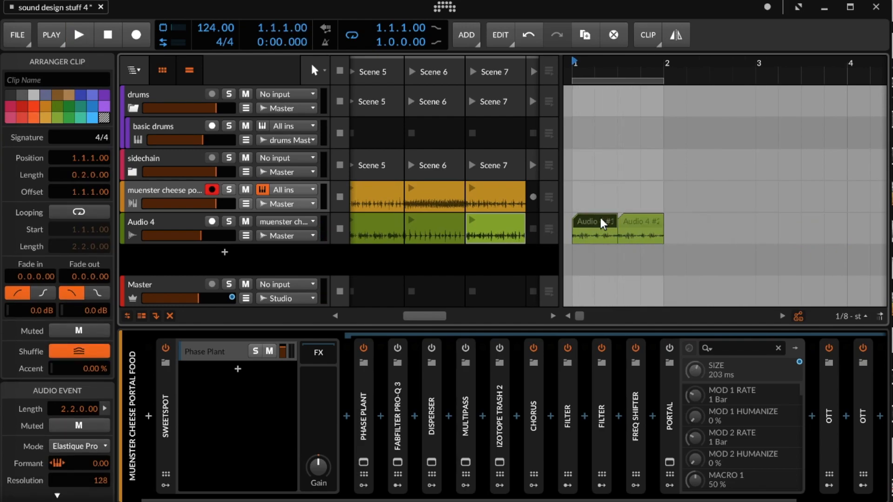
pyautogui.press('space')
pyautogui.press('space')
# Copy the Scene 7 muenster cheese portal food clip to 1.1.1.00 in the arranger and trim it to one bar.
pyautogui.moveTo(481, 187); pyautogui.dragTo(579, 191)
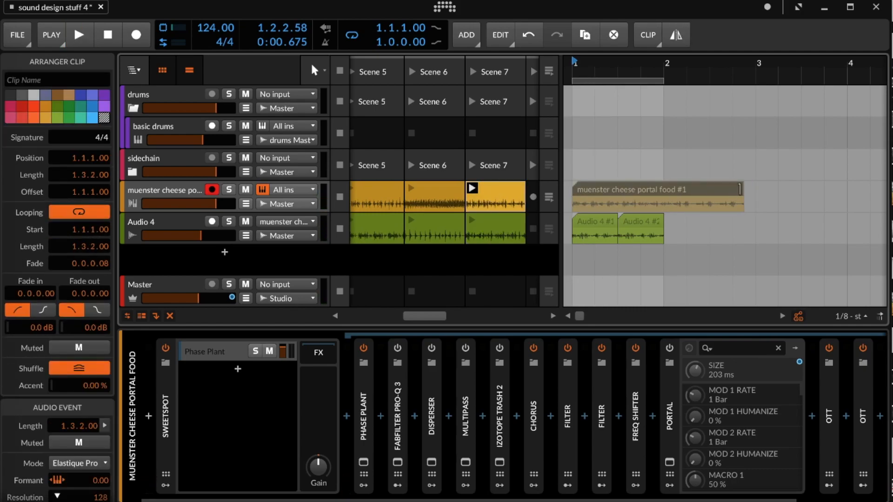
pyautogui.moveTo(741, 188); pyautogui.dragTo(657, 193)
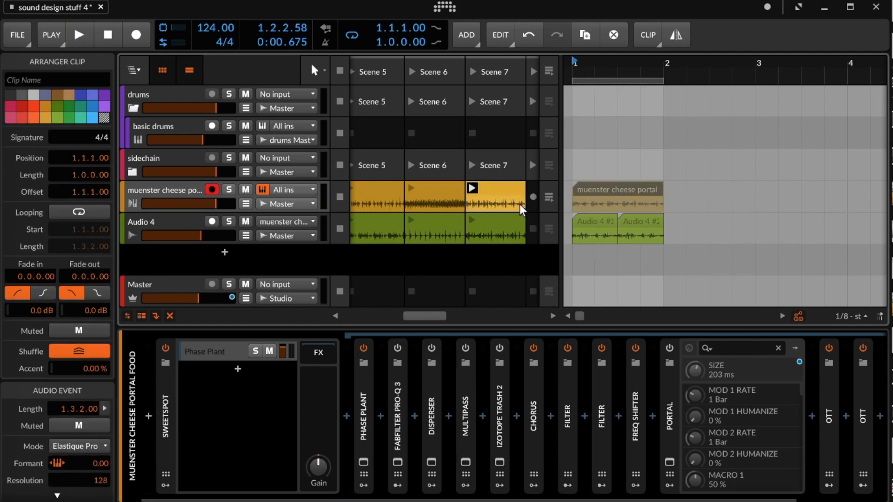
pyautogui.scroll(2, 615, 228)
pyautogui.scroll(-2, 615, 227)
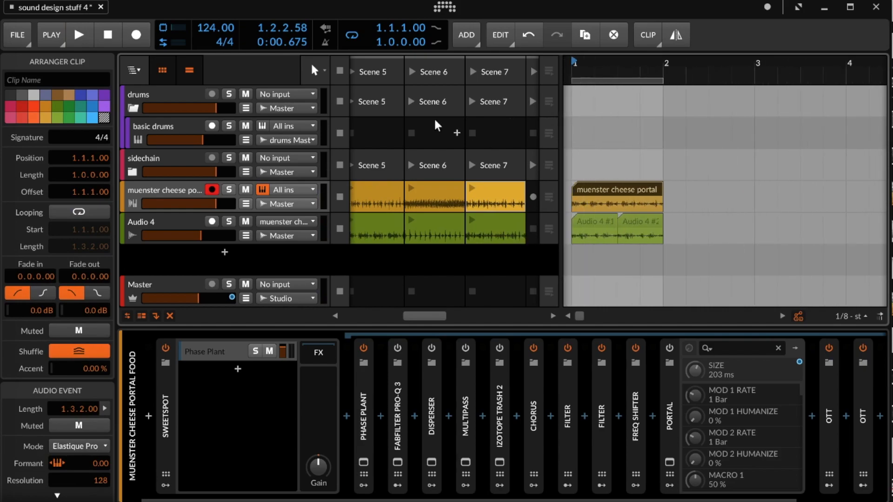
# Hide the clip launcher and create a one-bar clip at 1.1.1.00 on the basic drums track.
pyautogui.click(555, 206)
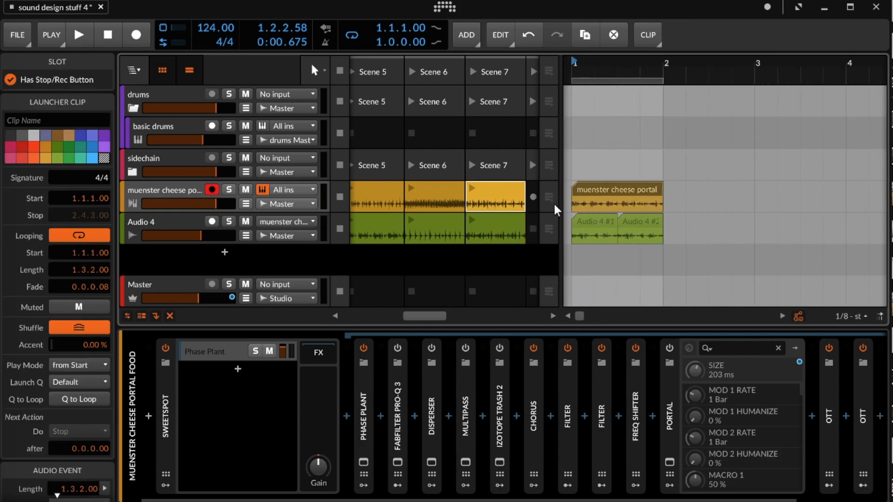
pyautogui.press('Tab')
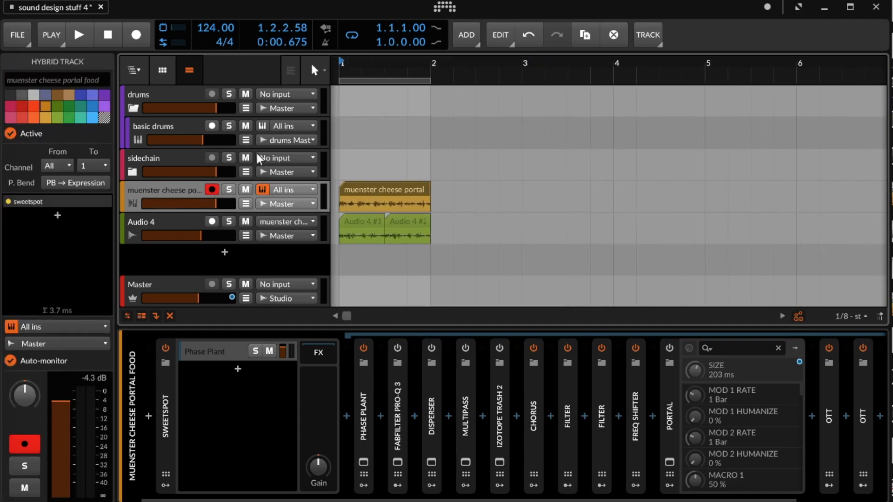
pyautogui.click(144, 123)
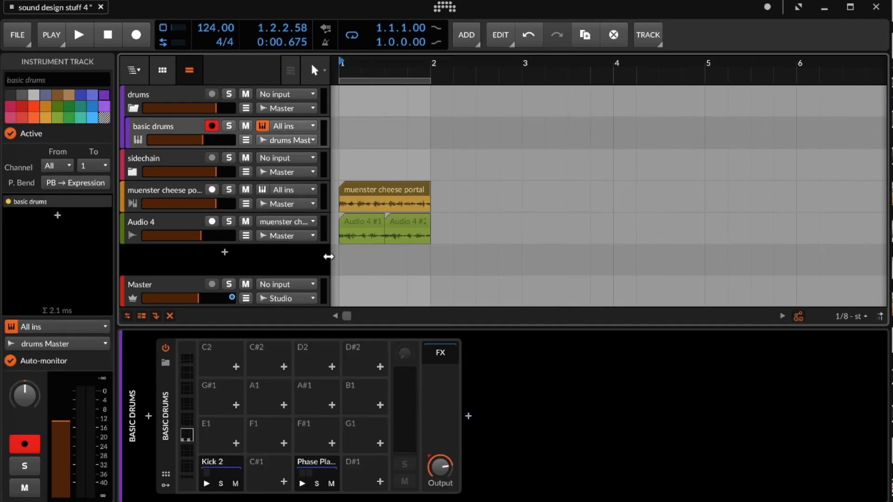
pyautogui.doubleClick(339, 136)
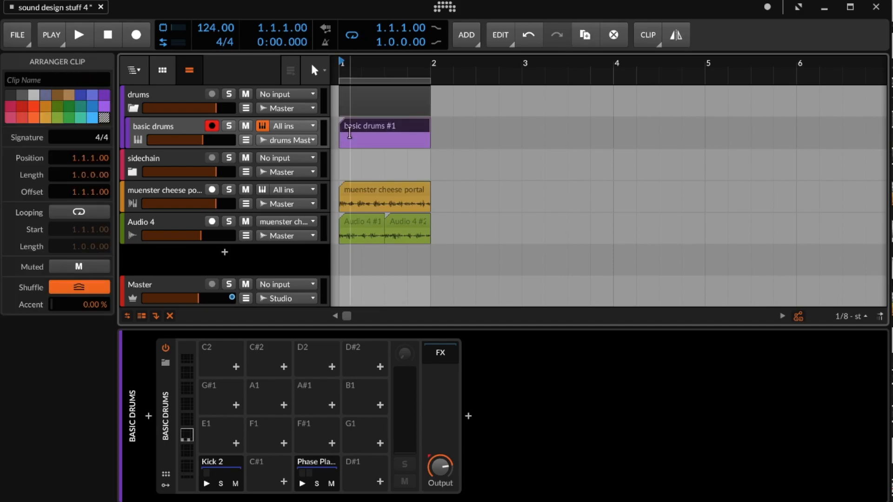
# Open the basic drums clip in the drum editor and place sixteenth-note Kick 2 hits on all four beats of bar 1.
pyautogui.doubleClick(365, 129)
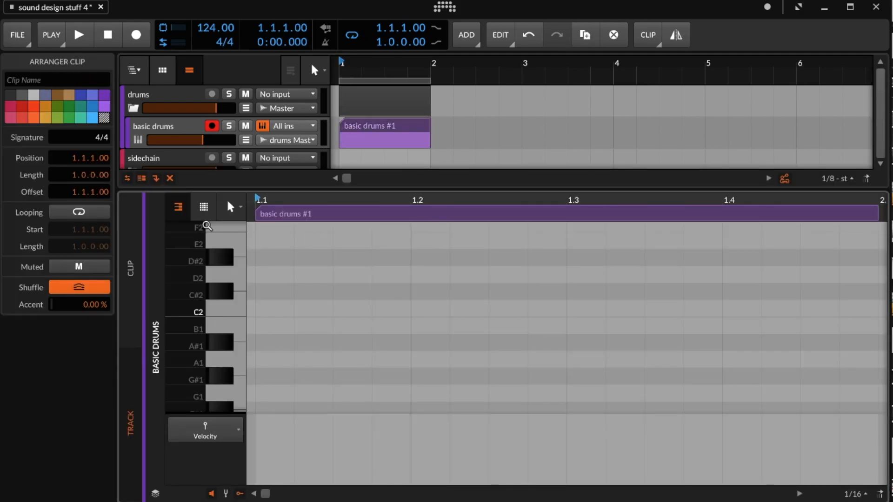
pyautogui.click(204, 207)
pyautogui.doubleClick(265, 240)
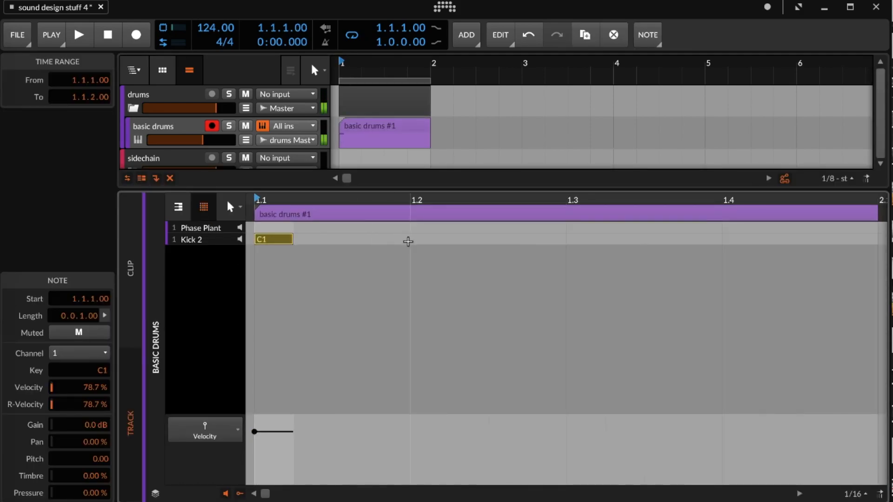
pyautogui.doubleClick(415, 241)
pyautogui.doubleClick(571, 240)
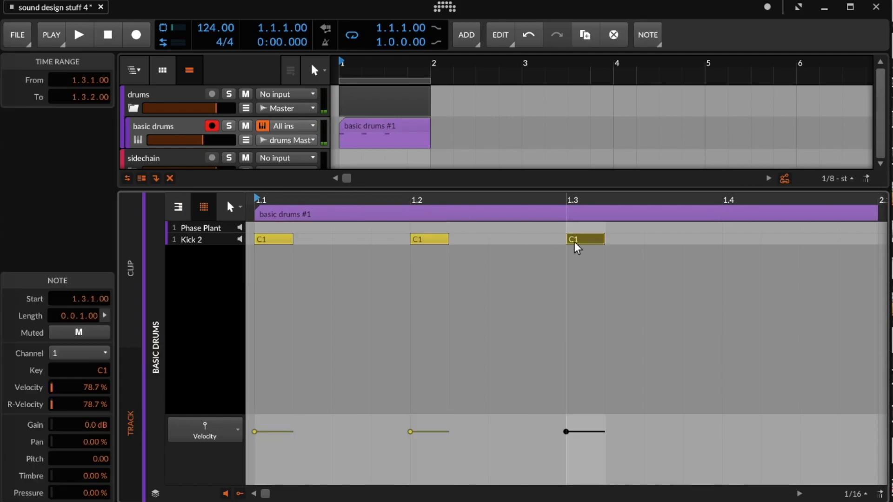
pyautogui.doubleClick(732, 240)
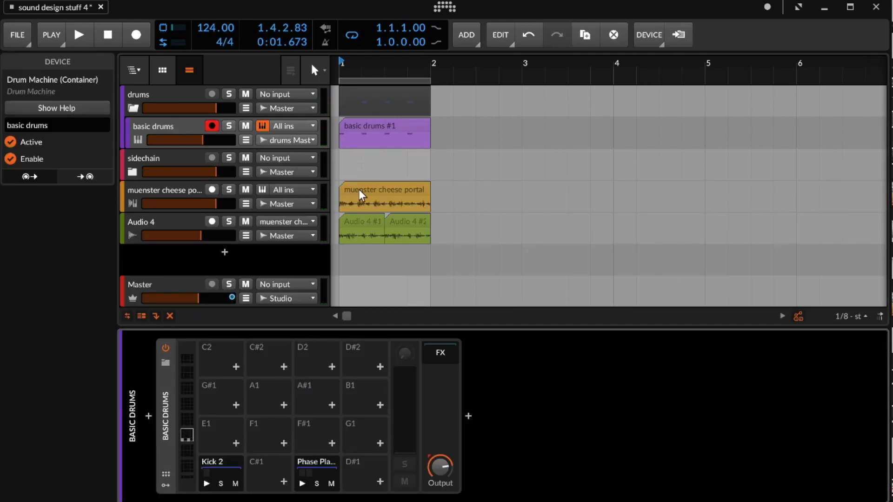
# Mute the muenster cheese portal food clip in the arranger and audition the Audio 4 loop with the kicks.
pyautogui.click(365, 223)
pyautogui.click(373, 195)
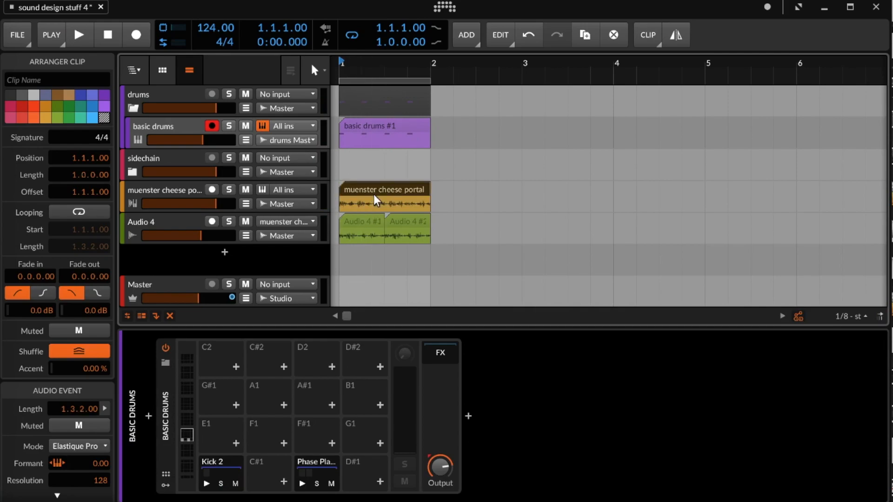
pyautogui.press('Up')
pyautogui.click(372, 195)
pyautogui.hotkey('alt', 'm')
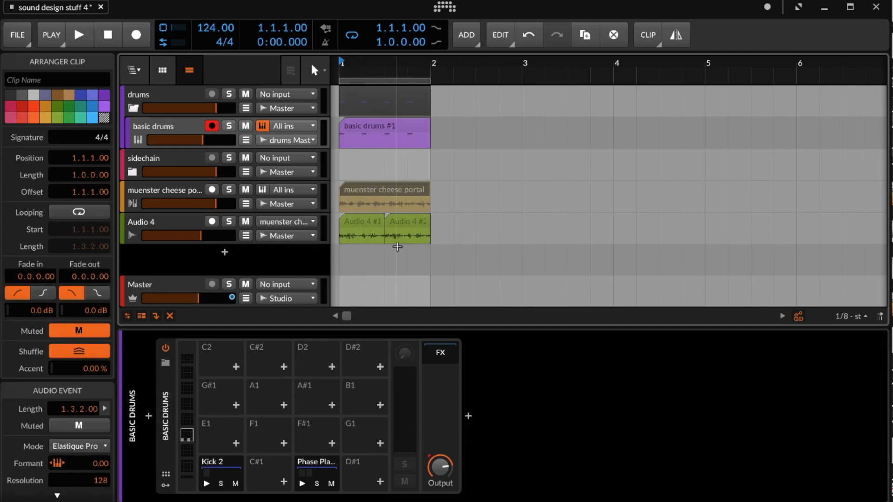
pyautogui.click(361, 224)
pyautogui.press('space')
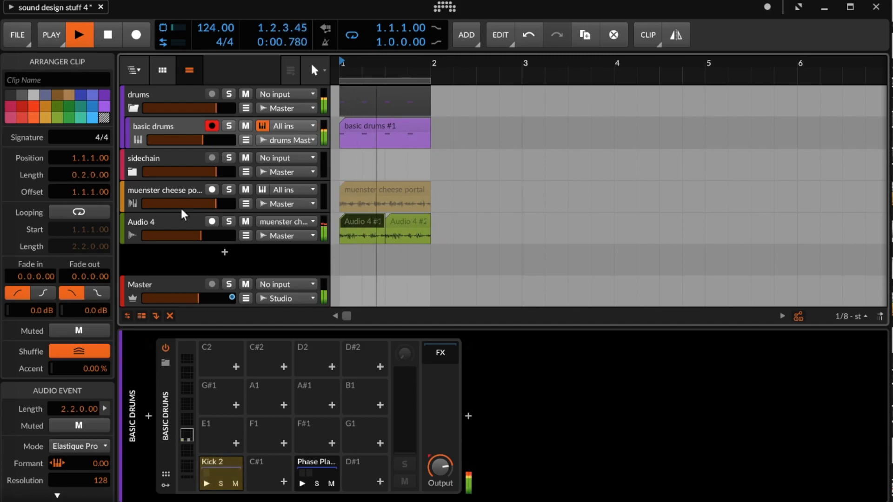
# Copy Audio 4's Scene 6 launcher clip to 1.1.1.00 on a new arranger track and trim it to one bar.
pyautogui.press('l')
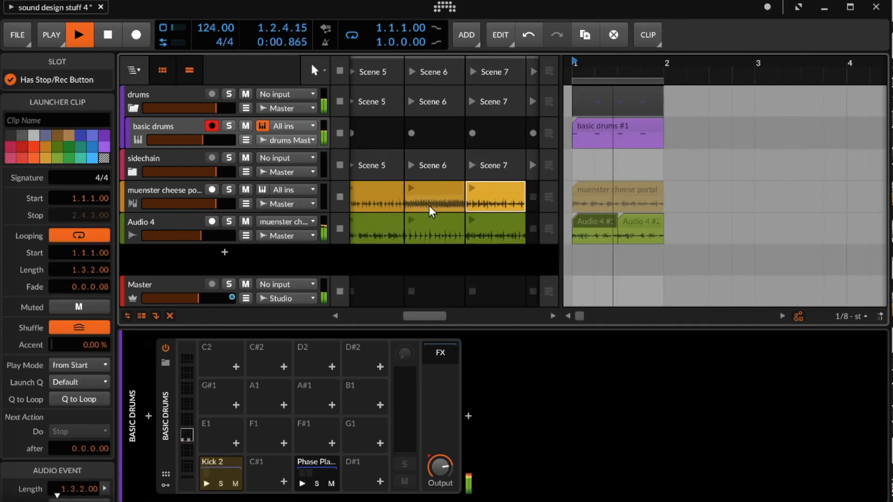
pyautogui.moveTo(430, 224); pyautogui.dragTo(576, 259)
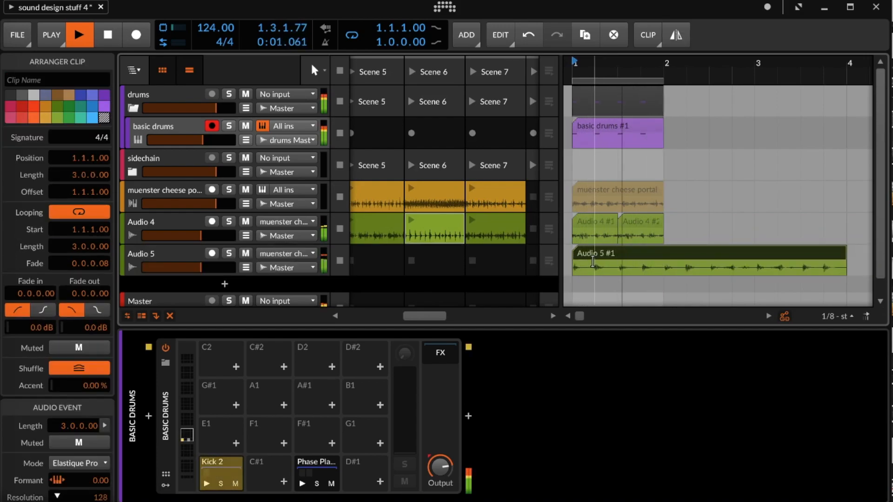
pyautogui.moveTo(840, 250); pyautogui.dragTo(663, 253)
pyautogui.doubleClick(638, 253)
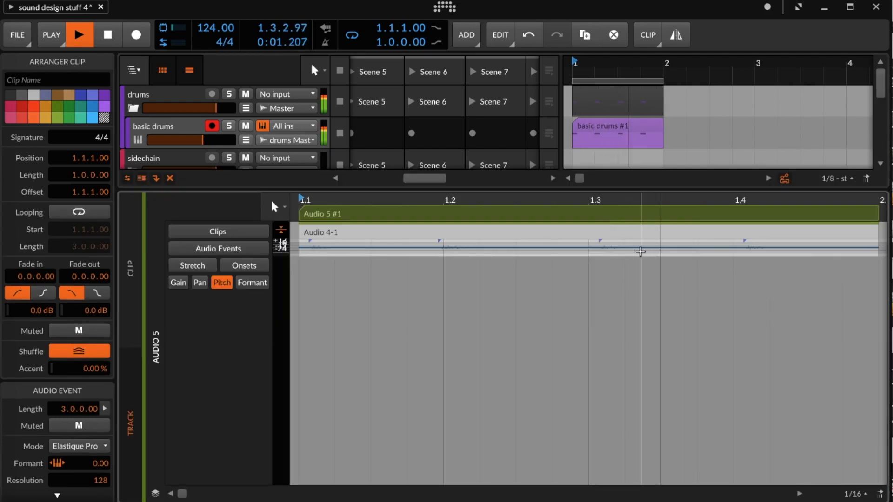
pyautogui.scroll(-5, 615, 158)
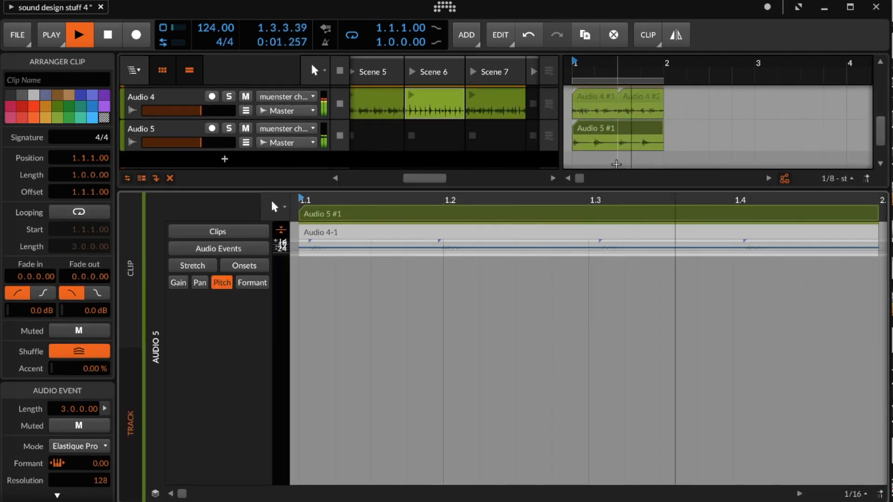
pyautogui.press('space')
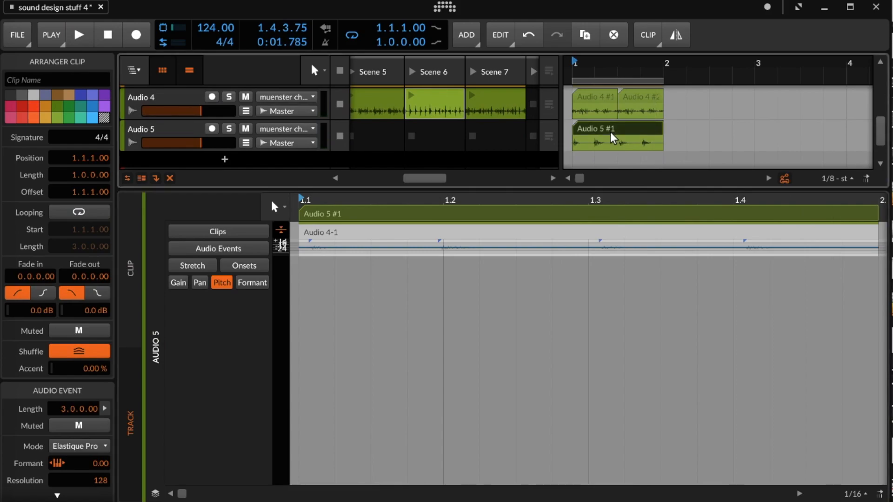
# Scale the Audio 5 clip and its content to half length (0.2.0.00), duplicate it to fill bar 1, and audition.
pyautogui.hotkey('ctrl', 'alt', 'Left')
pyautogui.hotkey('ctrl', 'd')
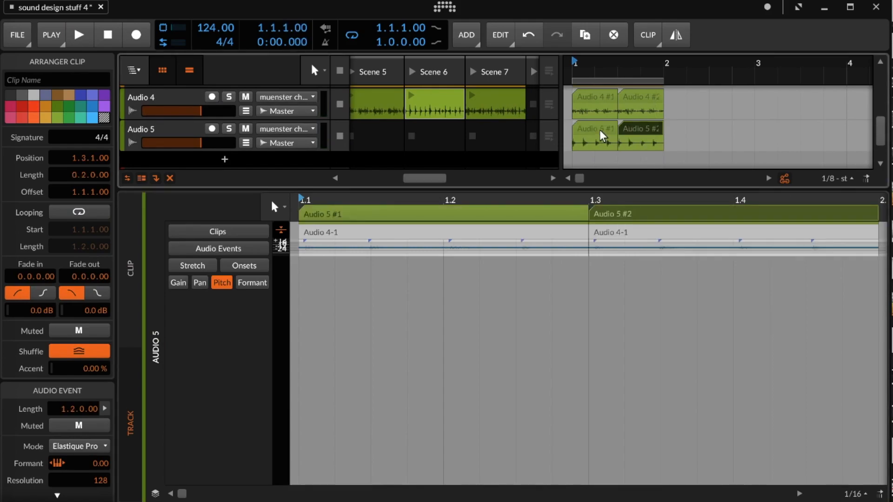
pyautogui.click(601, 136)
pyautogui.press('space')
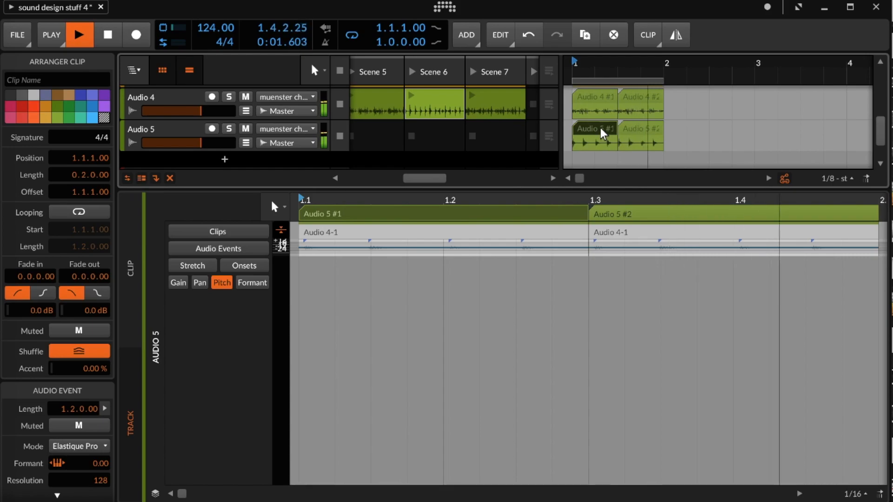
# Scale the first Audio 5 clip by half again to 0.1.0.00, delete the copy at 1.3.1.00, and audition the result.
pyautogui.hotkey('ctrl', 'alt', 'Left')
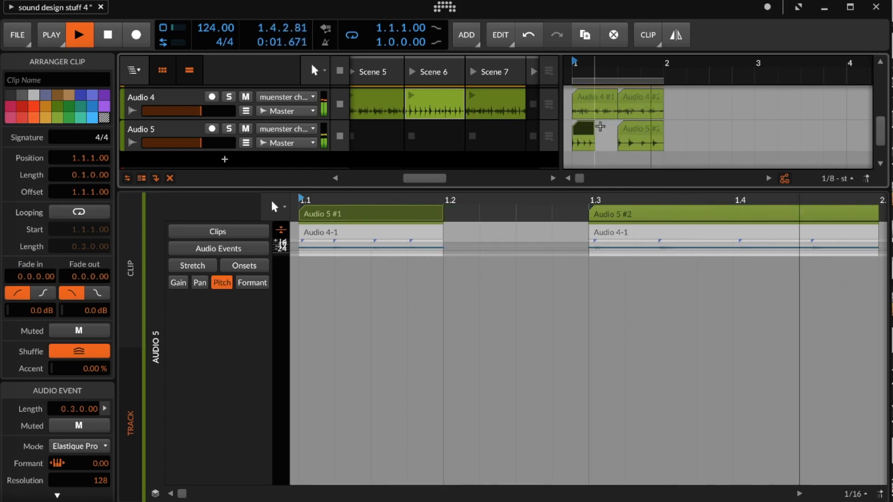
pyautogui.press('space')
pyautogui.click(627, 131)
pyautogui.press('Delete')
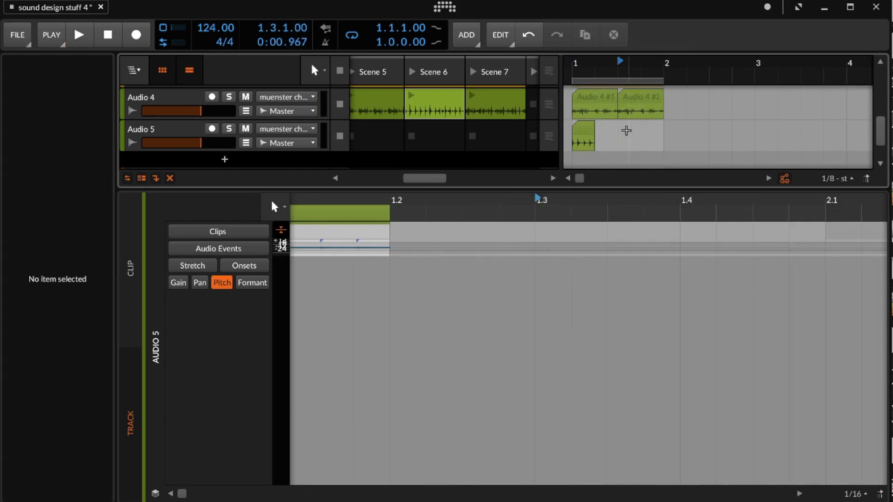
pyautogui.click(586, 133)
pyautogui.press('space')
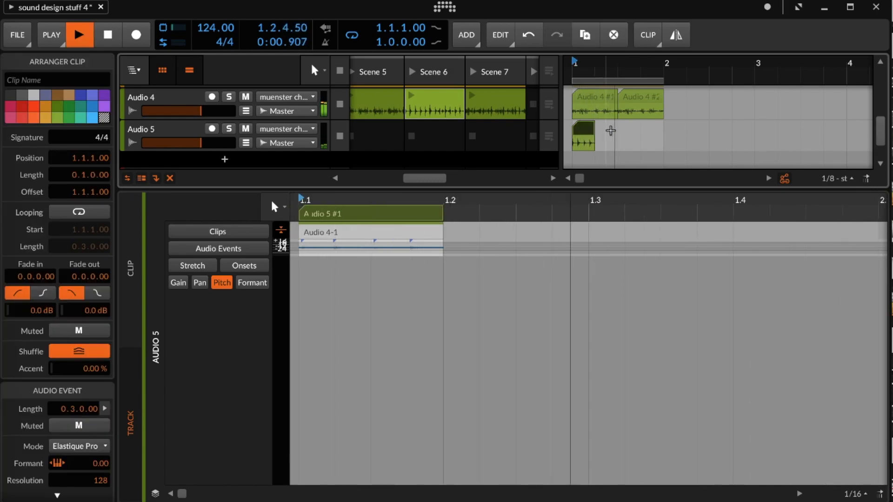
# Copy Audio 4's Scene 5 launcher clip to 1.1.1.00 on a new arranger track below Audio 5.
pyautogui.scroll(1, 611, 130)
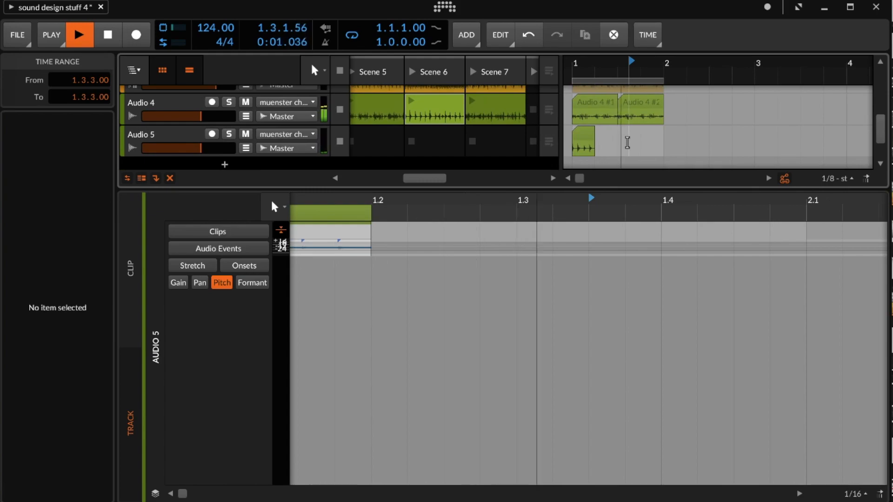
pyautogui.press('Tab')
pyautogui.hscroll(-2, 487, 113)
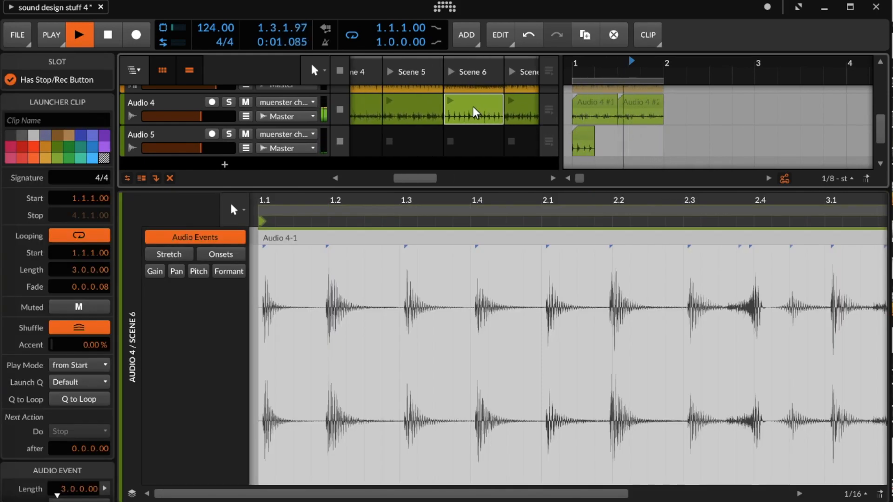
pyautogui.click(412, 102)
pyautogui.press('space')
pyautogui.moveTo(411, 103); pyautogui.dragTo(585, 165)
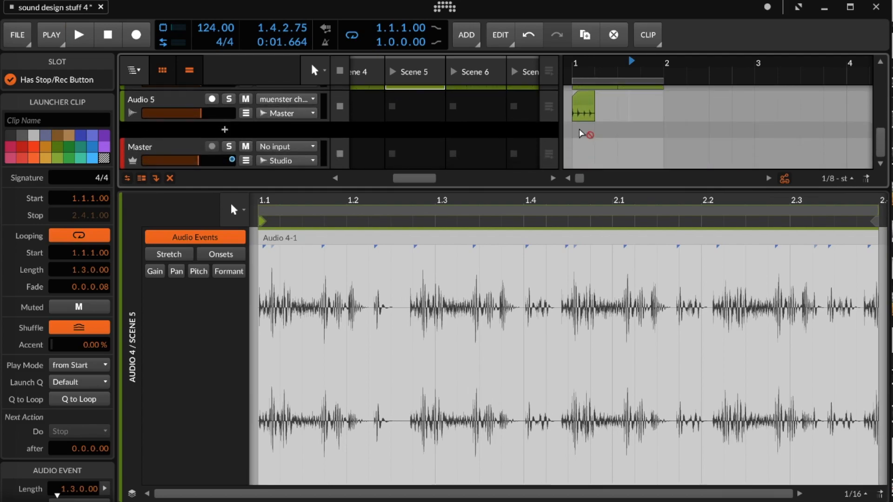
pyautogui.scroll(-4, 585, 140)
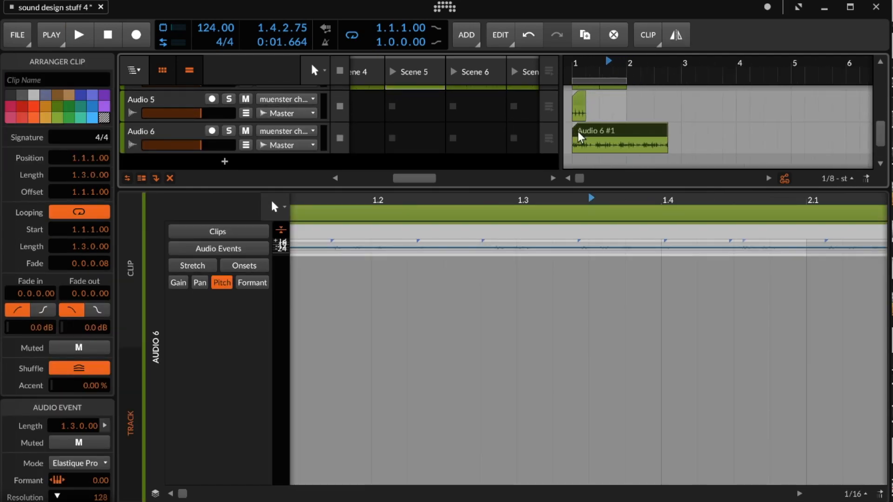
# Hide the clip launcher, show the device view, and trim the Audio 6 clip to one bar.
pyautogui.scroll(2, 509, 142)
pyautogui.scroll(-2, 509, 142)
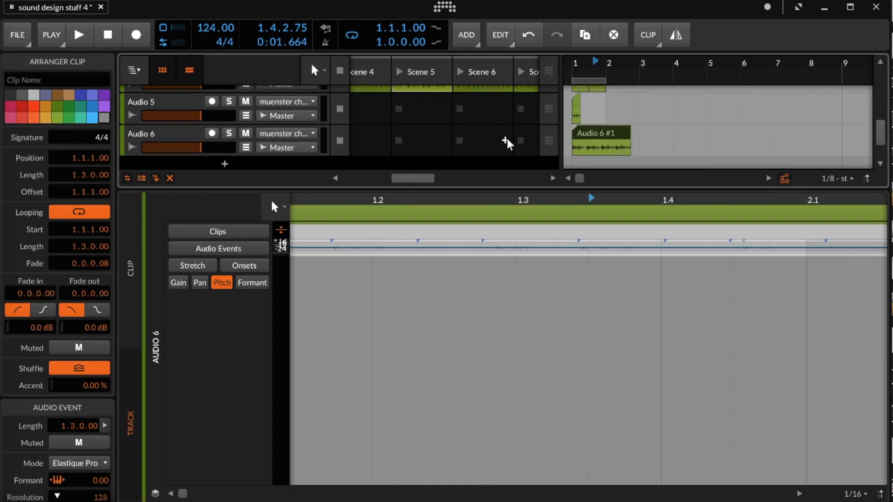
pyautogui.press('l')
pyautogui.press('l')
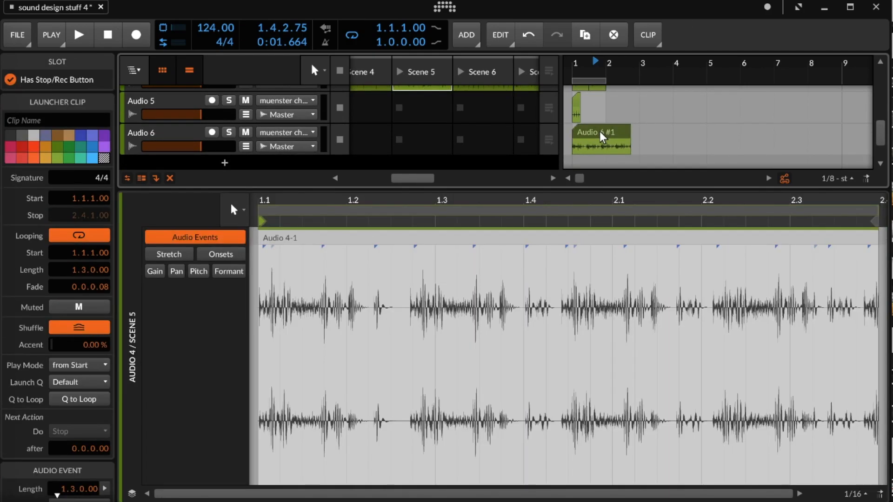
pyautogui.press('d')
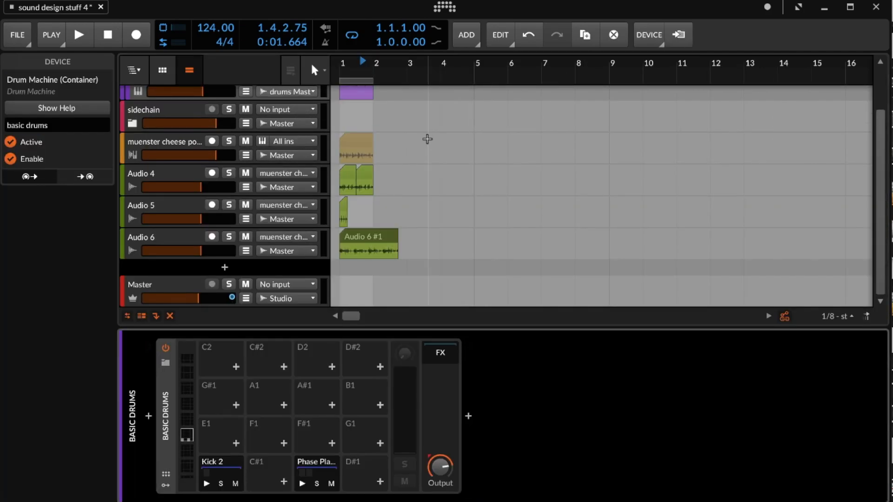
pyautogui.scroll(3, 374, 208)
pyautogui.scroll(-3, 374, 208)
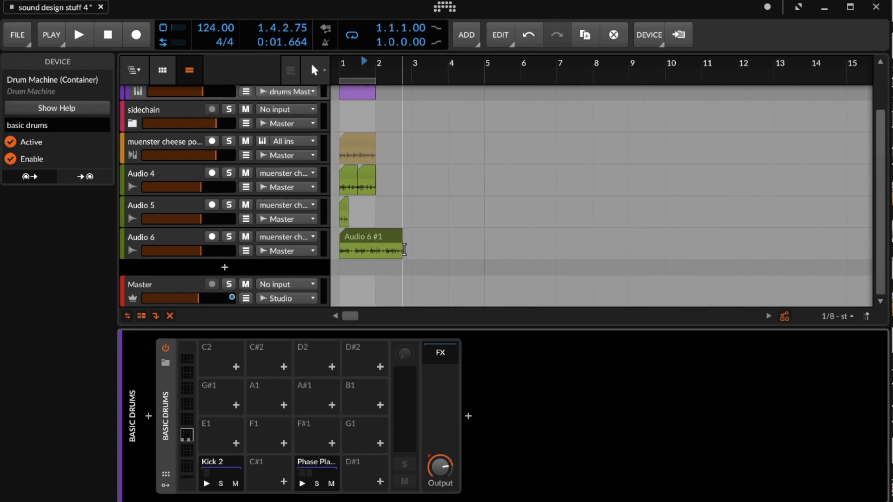
pyautogui.moveTo(402, 240); pyautogui.dragTo(378, 238)
pyautogui.scroll(5, 374, 226)
pyautogui.hscroll(-3, 374, 225)
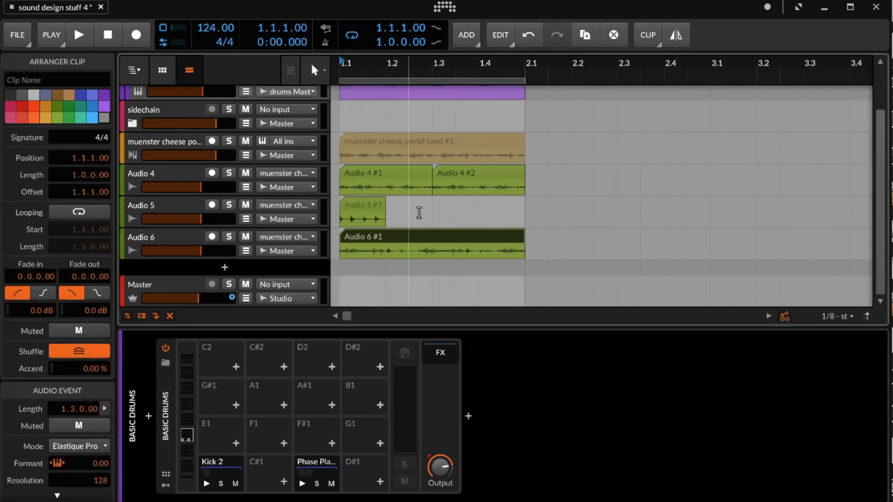
# Look through the arranger for the long Audio 4 recording past bar 97 and compare it with the bar 1 loop clips.
pyautogui.hotkey('alt', 'l')
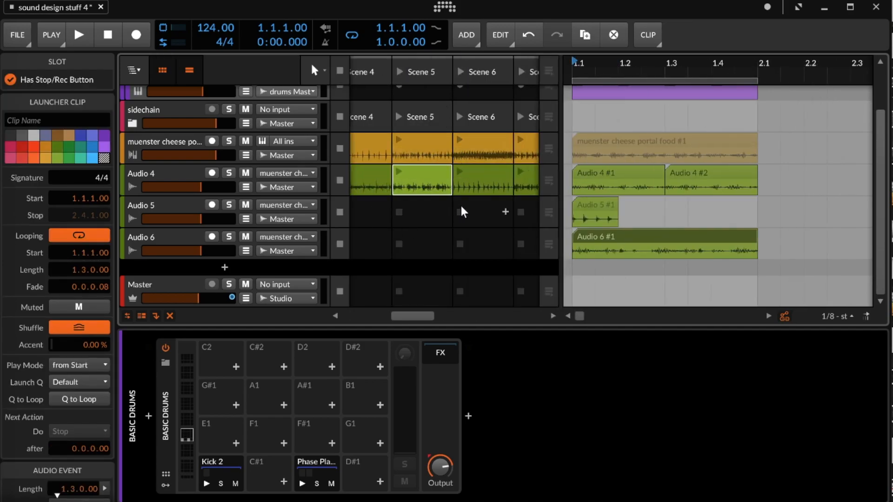
pyautogui.hotkey('alt', 'l')
pyautogui.scroll(-6, 465, 201)
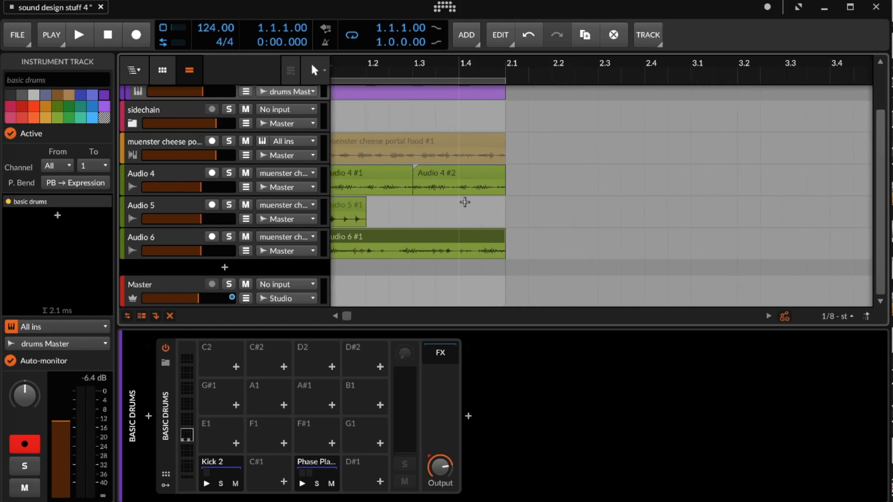
pyautogui.hscroll(15, 463, 204)
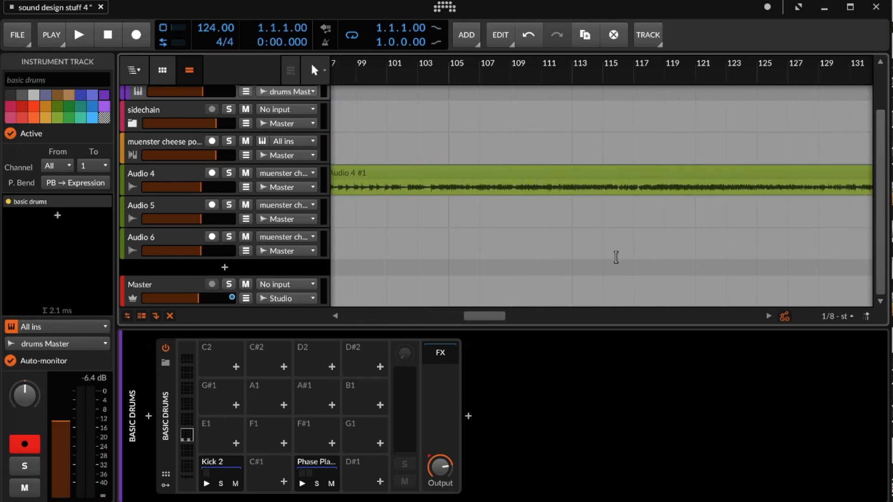
pyautogui.hscroll(-15, 436, 200)
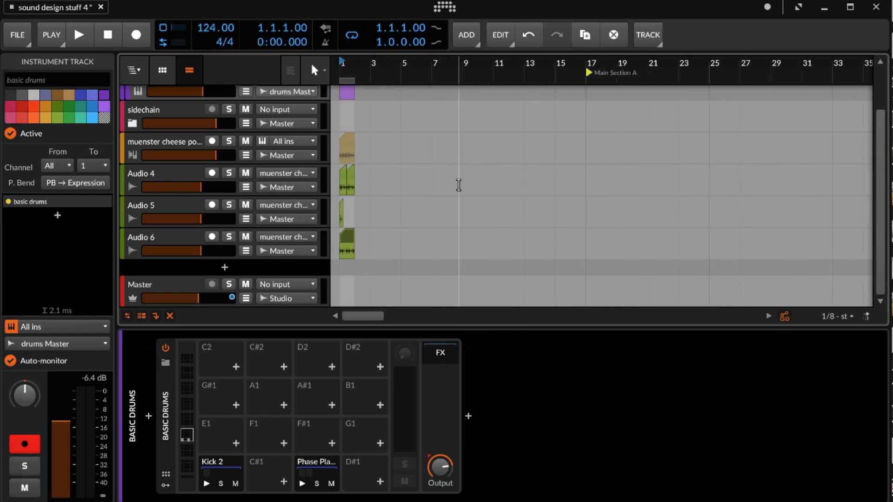
pyautogui.scroll(3, 388, 205)
pyautogui.hscroll(-2, 386, 205)
pyautogui.scroll(4, 386, 205)
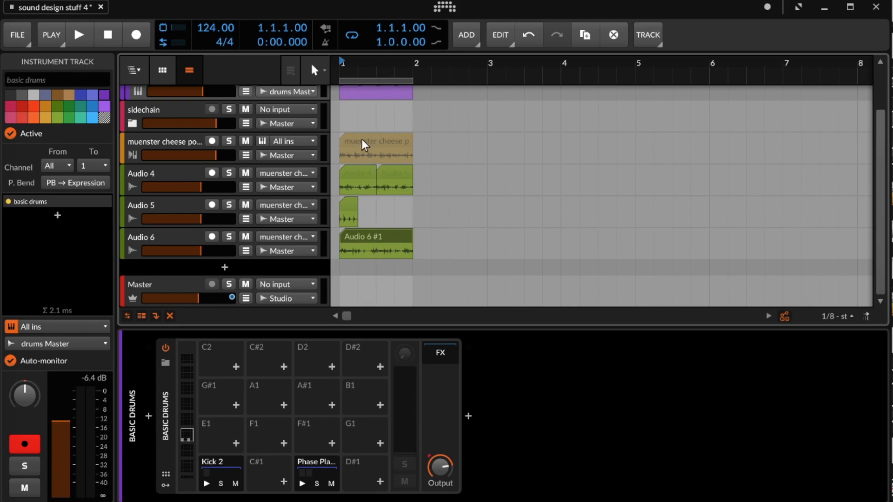
pyautogui.hscroll(5, 462, 179)
pyautogui.scroll(-8, 462, 179)
pyautogui.hscroll(15, 460, 180)
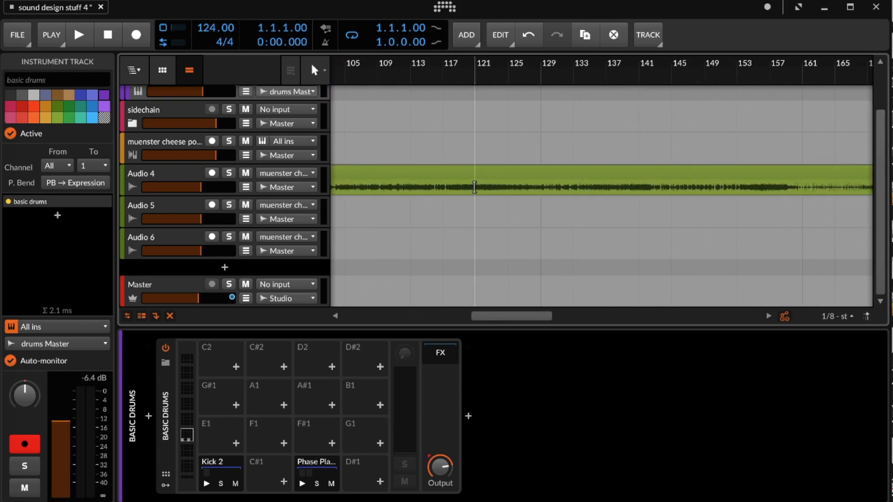
# Cut away the long Audio 4 recording before 113.3.3.00 and open the remaining clip in the detail editor.
pyautogui.moveTo(492, 187); pyautogui.dragTo(512, 187)
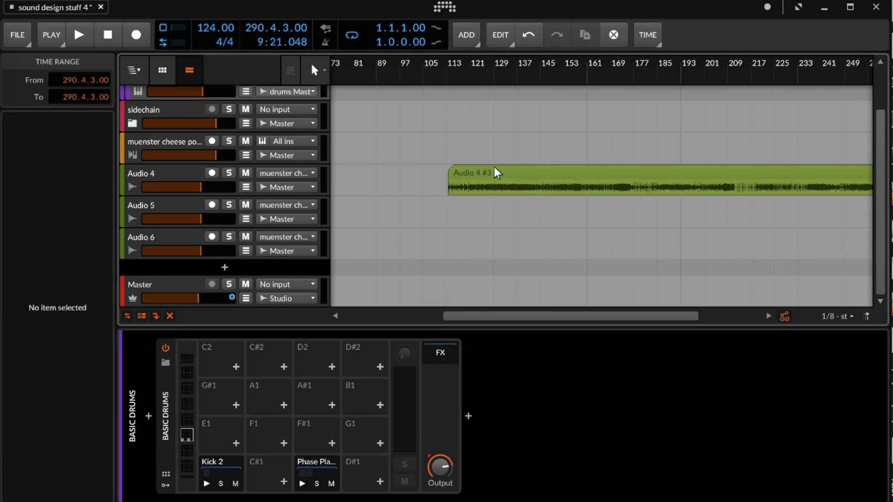
pyautogui.doubleClick(481, 186)
pyautogui.scroll(-3, 488, 253)
pyautogui.scroll(6, 324, 232)
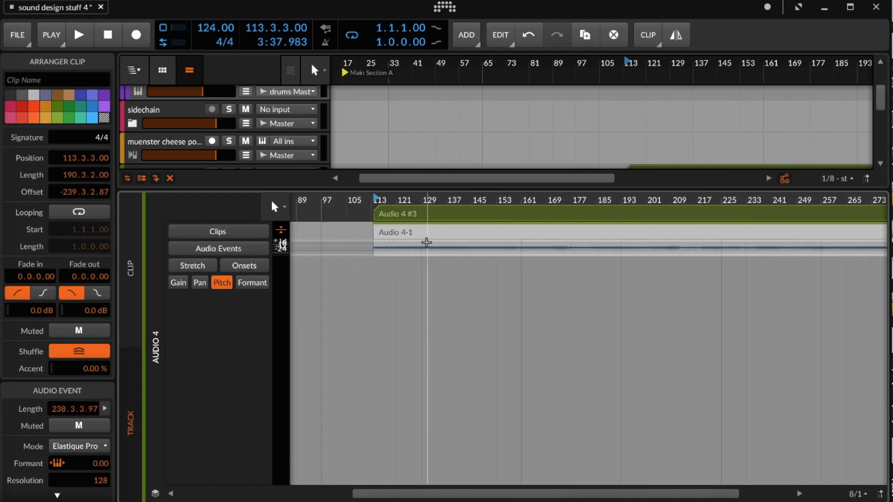
pyautogui.moveTo(454, 254)
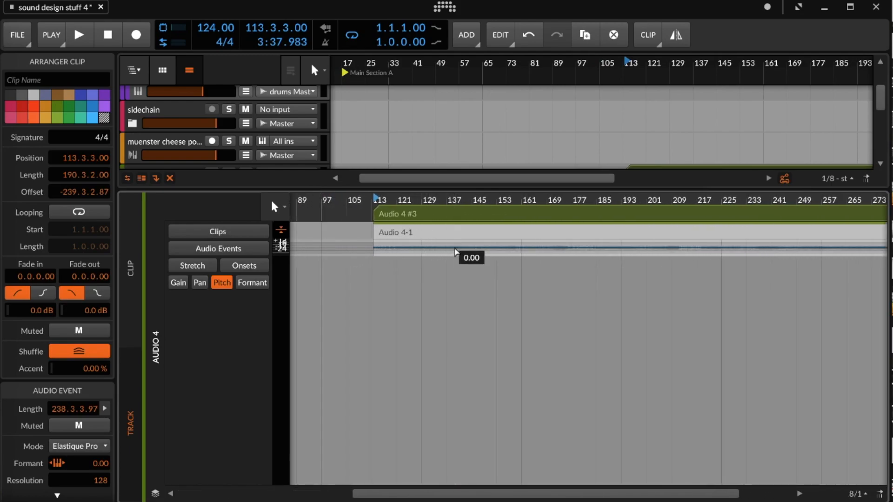
# Select the audio event inside the remaining Audio 4 clip, and replace the detail editor with the device view.
pyautogui.doubleClick(435, 245)
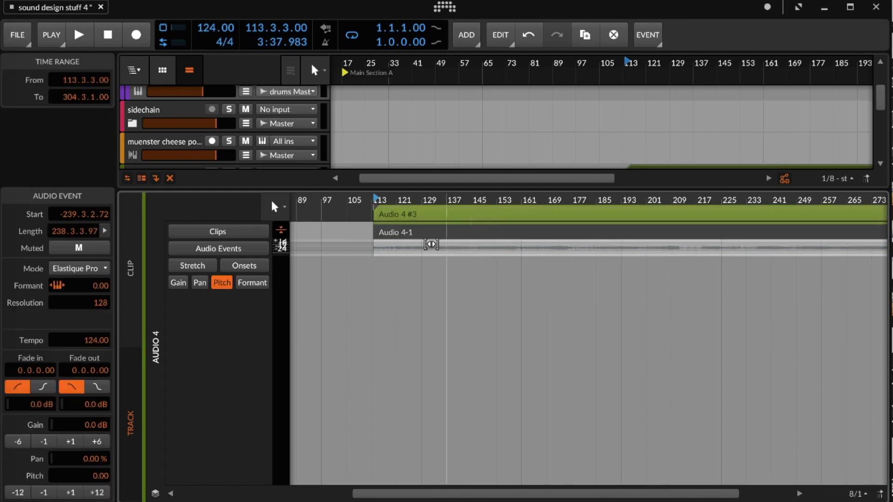
pyautogui.scroll(2, 434, 162)
pyautogui.hscroll(6, 434, 162)
pyautogui.hscroll(5, 433, 162)
pyautogui.scroll(-4, 433, 162)
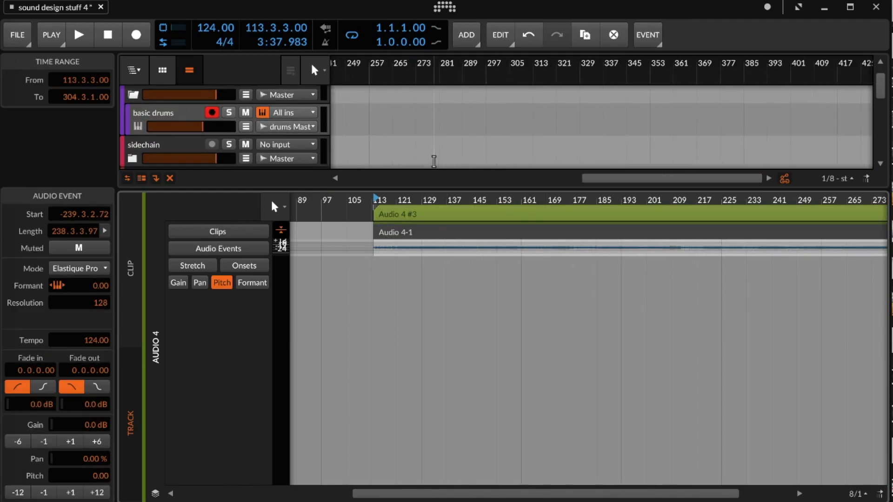
pyautogui.scroll(1, 434, 162)
pyautogui.press('d')
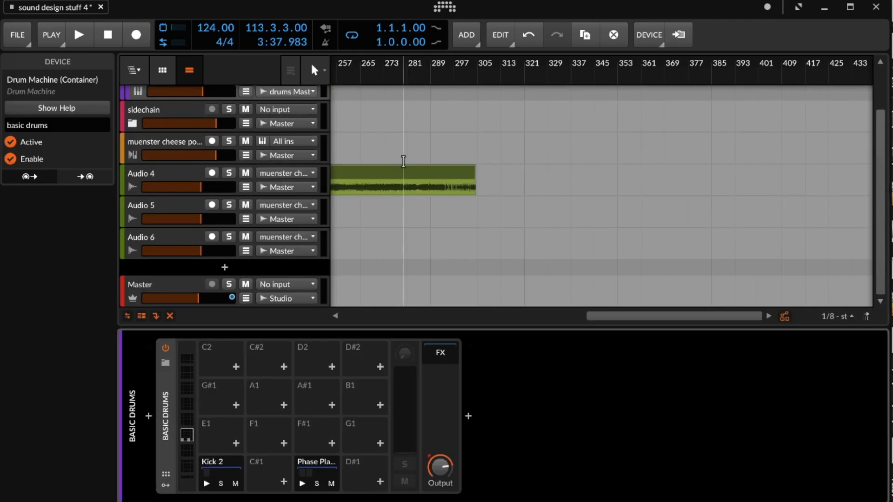
# Select the remaining Audio 4 recording and look along it from its end back to its start at bar 113.
pyautogui.rightClick(413, 187)
pyautogui.click(390, 187)
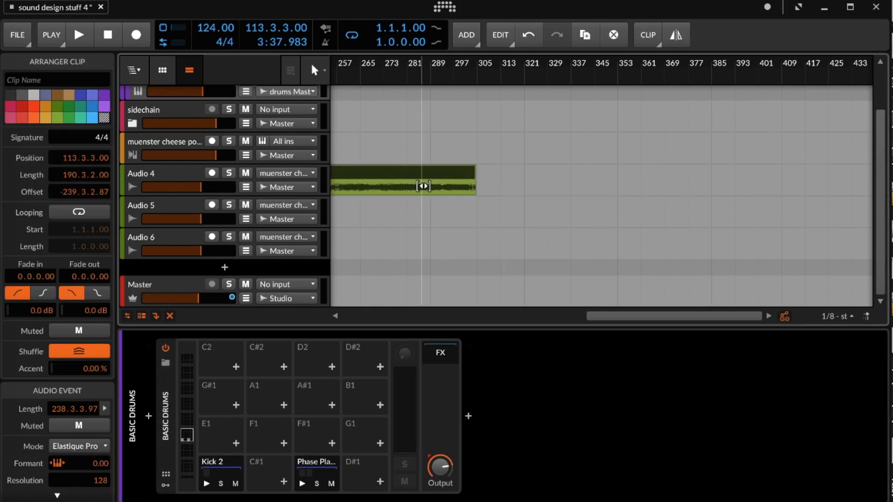
pyautogui.hscroll(-5, 471, 185)
pyautogui.hscroll(-1, 471, 185)
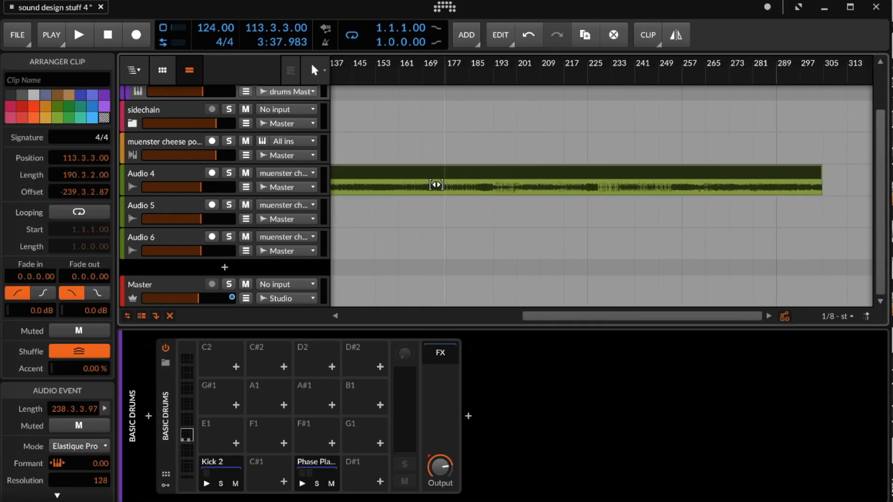
pyautogui.hscroll(-6, 451, 190)
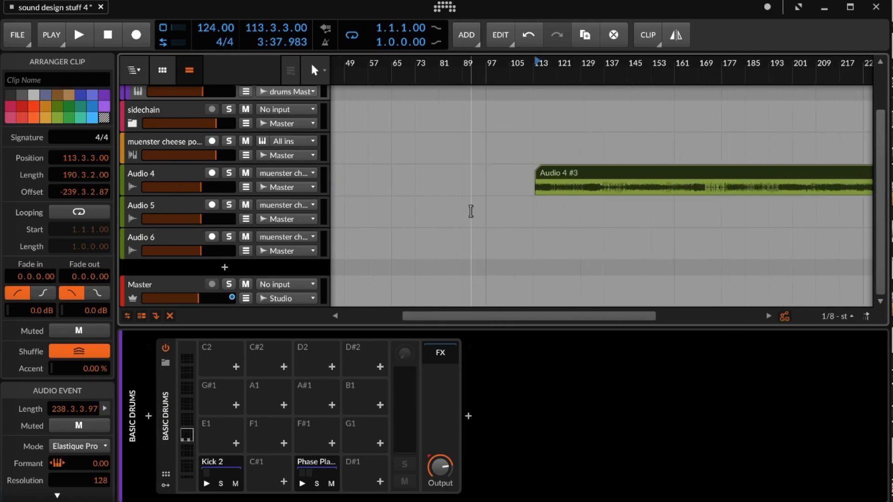
pyautogui.hscroll(-5, 356, 225)
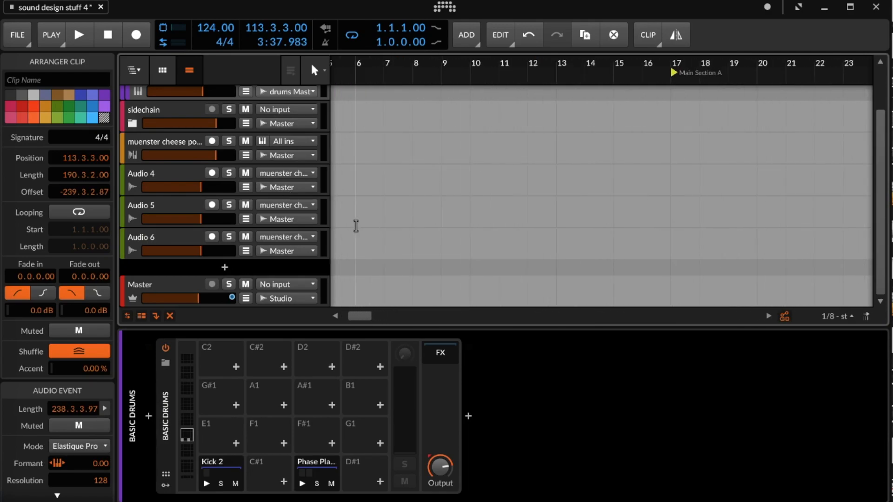
# Duplicate the one-bar Audio 6 clip into bar 2 and audition it with its audio content slid to different positions.
pyautogui.scroll(5, 355, 225)
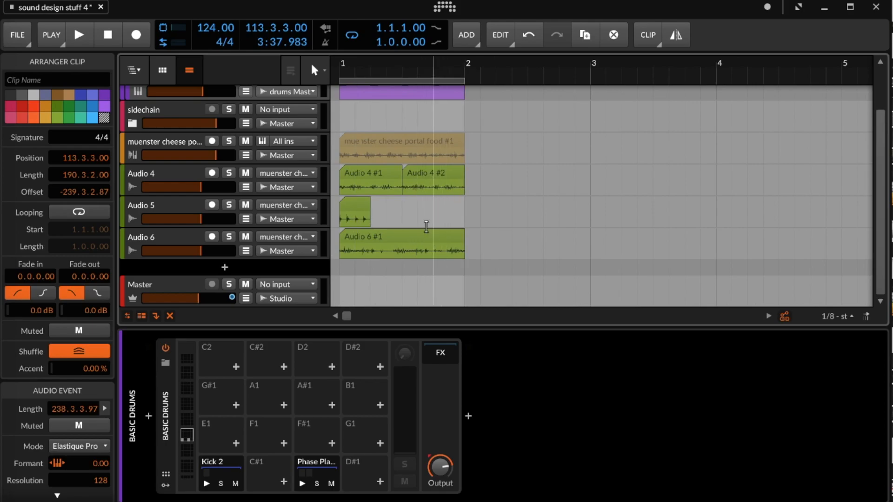
pyautogui.click(421, 238)
pyautogui.hotkey('ctrl', 'd')
pyautogui.press('space')
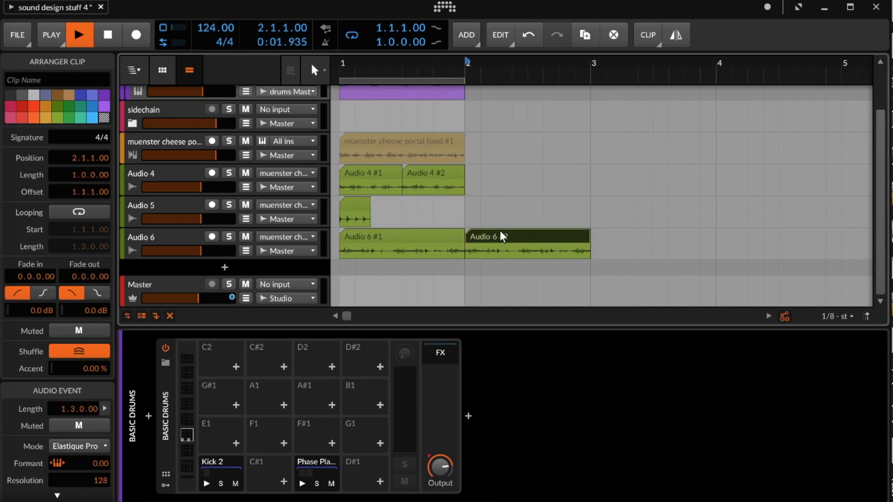
pyautogui.press('space')
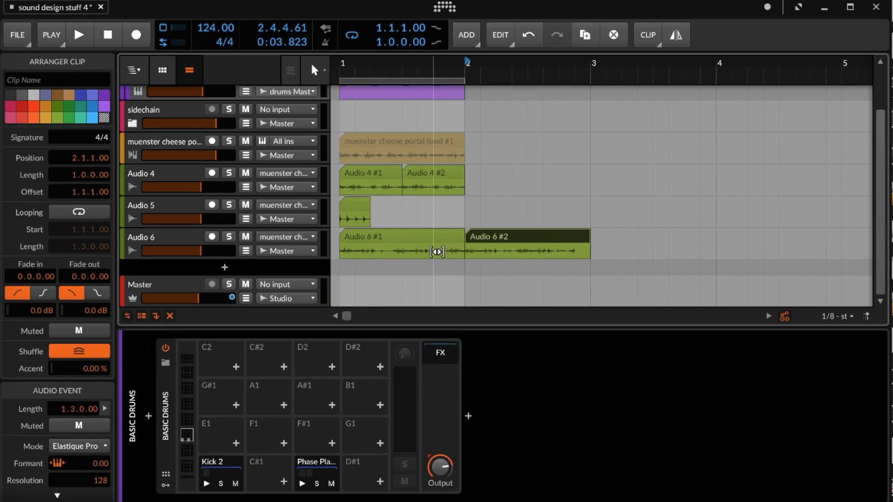
pyautogui.press('space')
pyautogui.press('space')
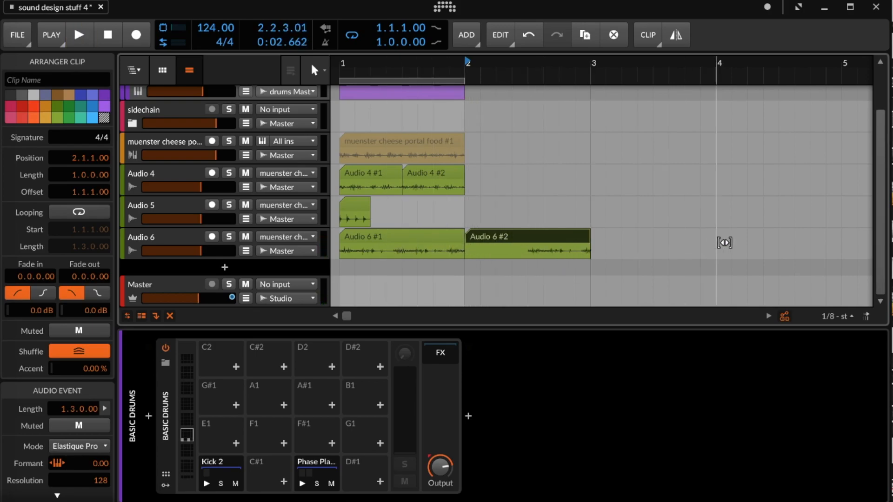
pyautogui.click(496, 232)
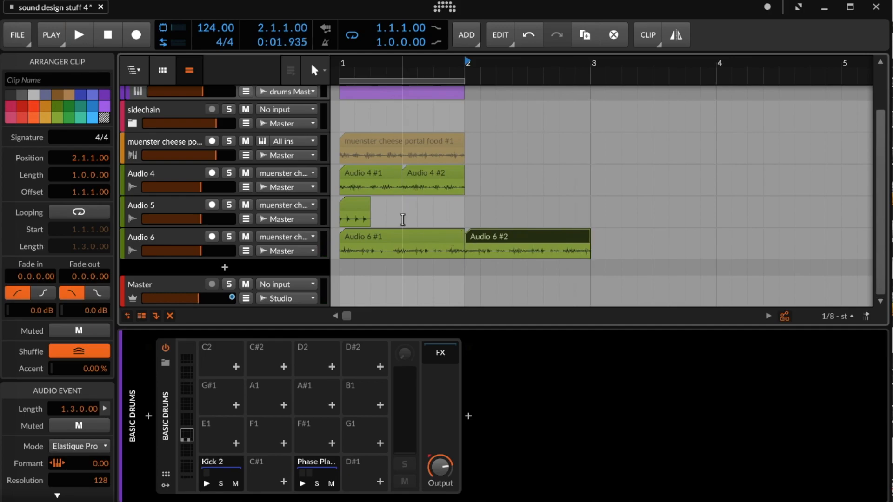
# Review the bar 1 loop clips on the drum, Audio 4, Audio 5 and Audio 6 tracks, with the time cursor at 1.1.1.00.
pyautogui.click(377, 241)
pyautogui.scroll(2, 377, 240)
pyautogui.scroll(-2, 377, 240)
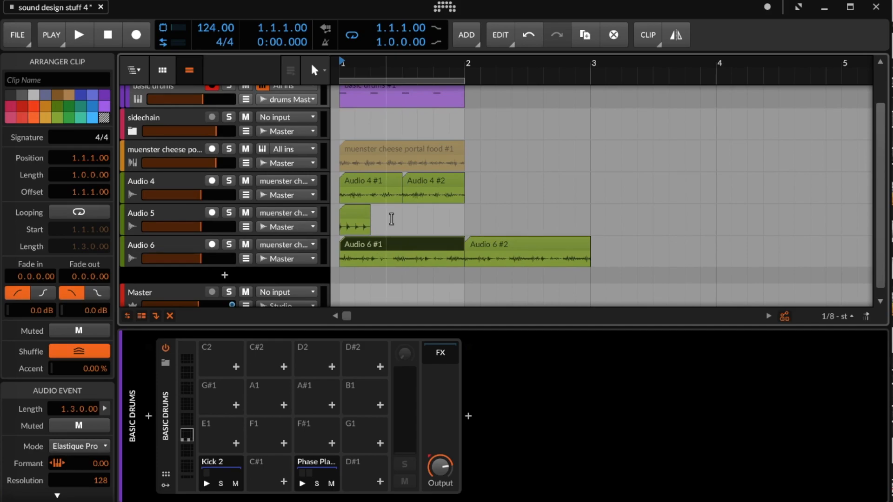
pyautogui.scroll(2, 395, 186)
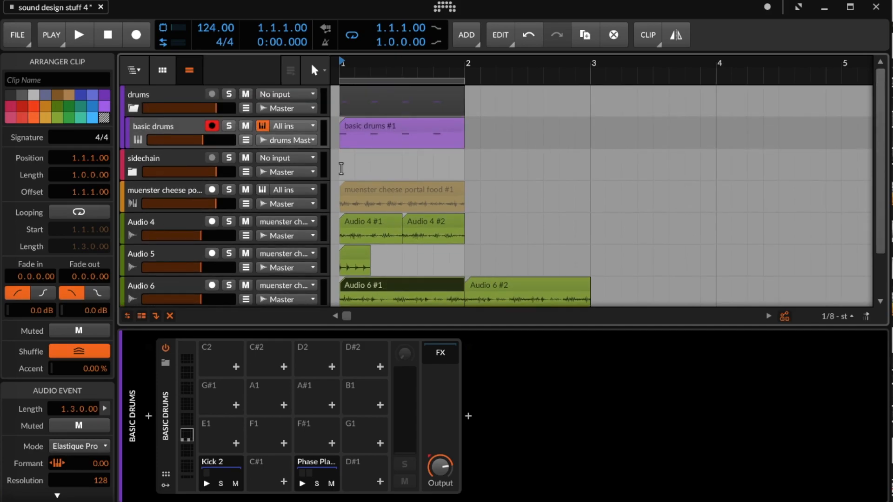
pyautogui.scroll(-1, 363, 186)
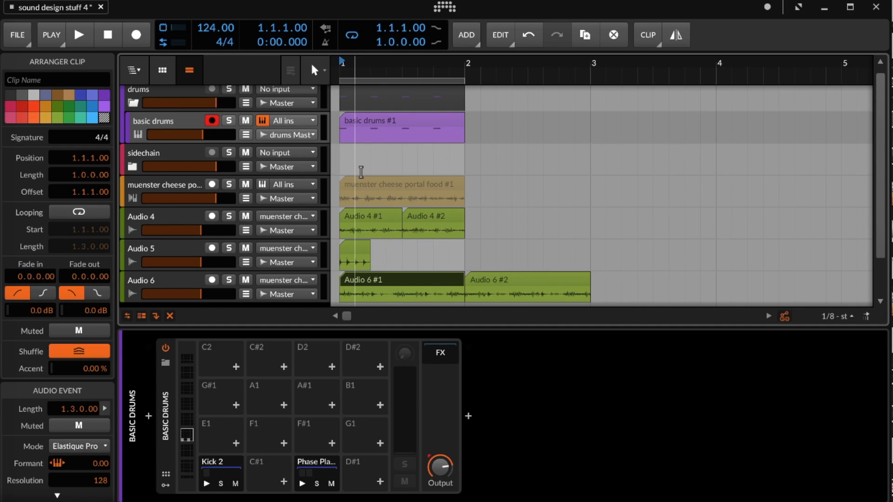
pyautogui.click(339, 160)
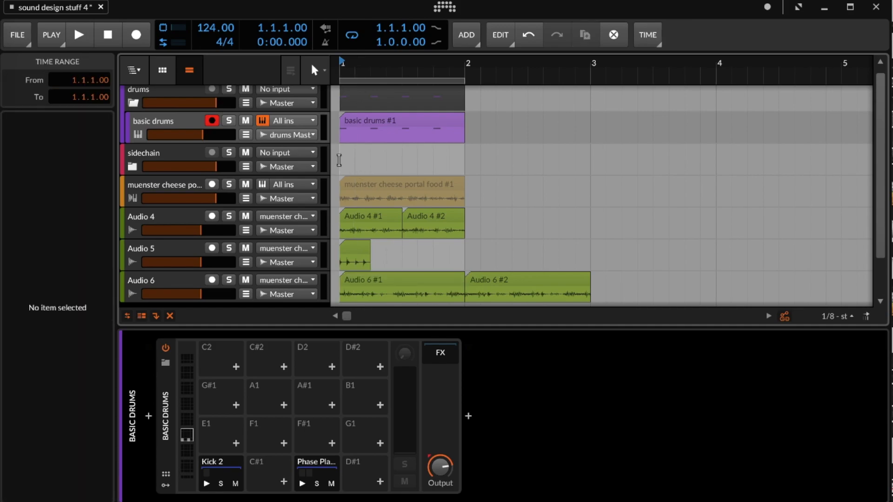
pyautogui.scroll(-3, 339, 159)
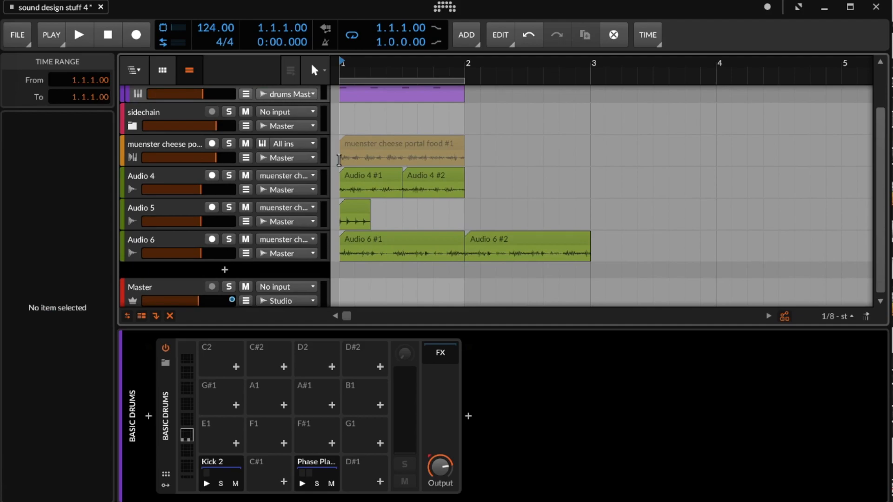
pyautogui.scroll(3, 339, 159)
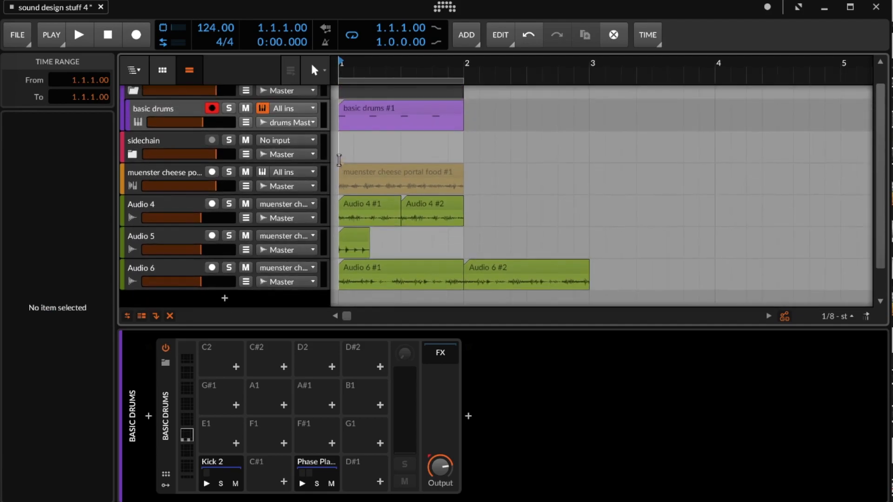
pyautogui.scroll(-3, 360, 135)
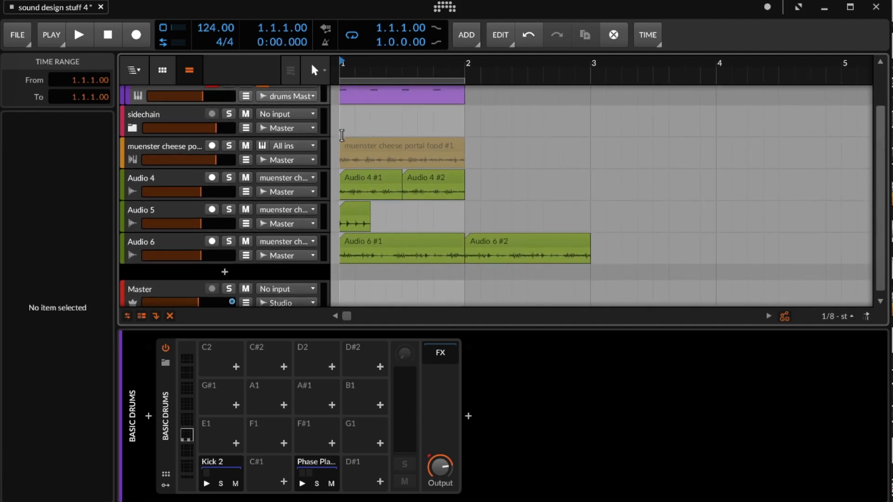
pyautogui.scroll(3, 356, 161)
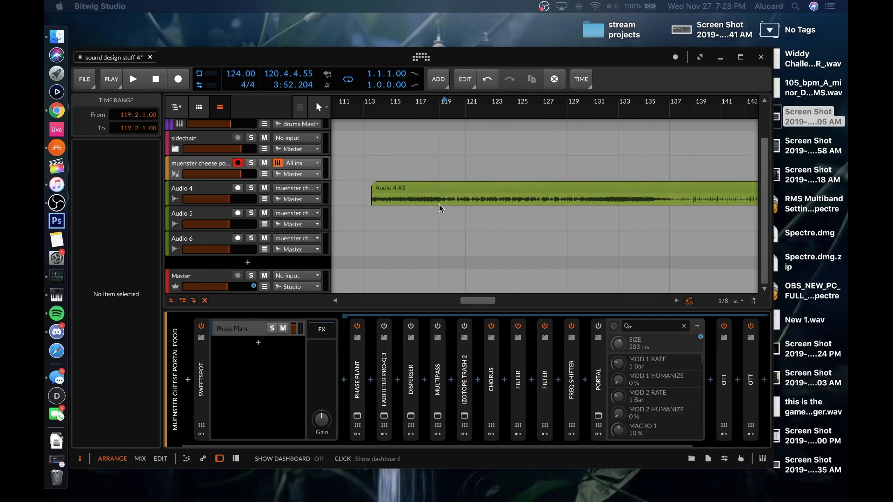
# Examine the waveform of the long Audio 4 recording from bar 113 onward, both in overview and up close around bars 174 to 183.
pyautogui.hscroll(-5, 439, 207)
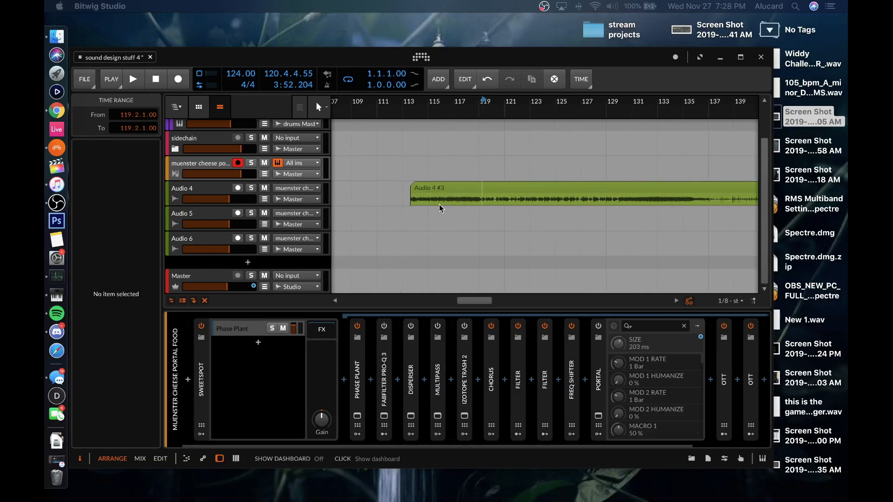
pyautogui.click(476, 199)
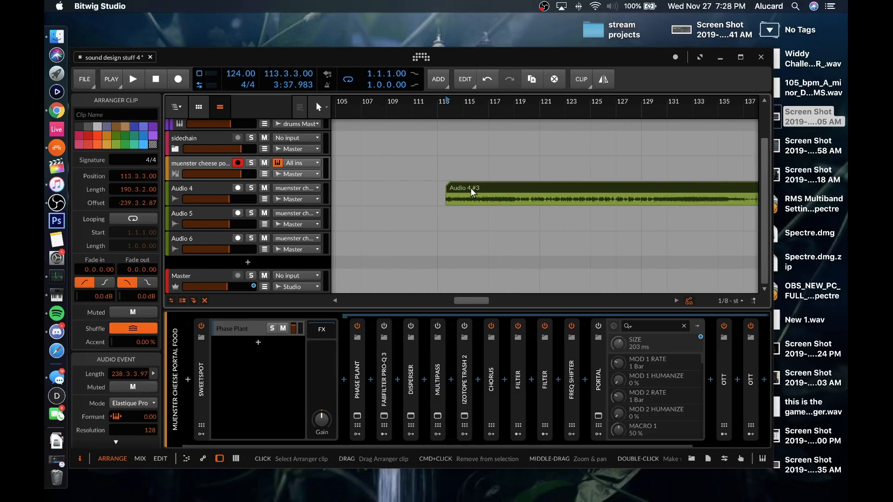
pyautogui.hscroll(15, 504, 192)
pyautogui.hscroll(-20, 504, 189)
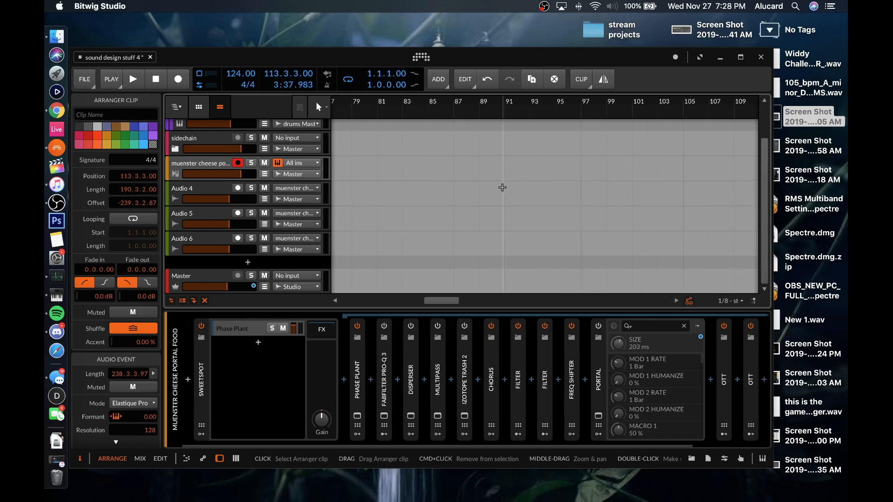
pyautogui.scroll(-8, 504, 189)
pyautogui.hscroll(2, 509, 194)
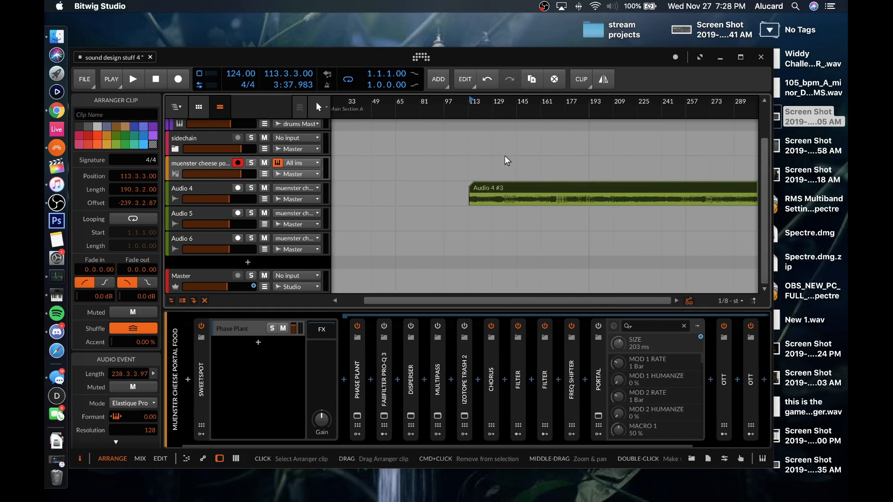
pyautogui.scroll(6, 537, 208)
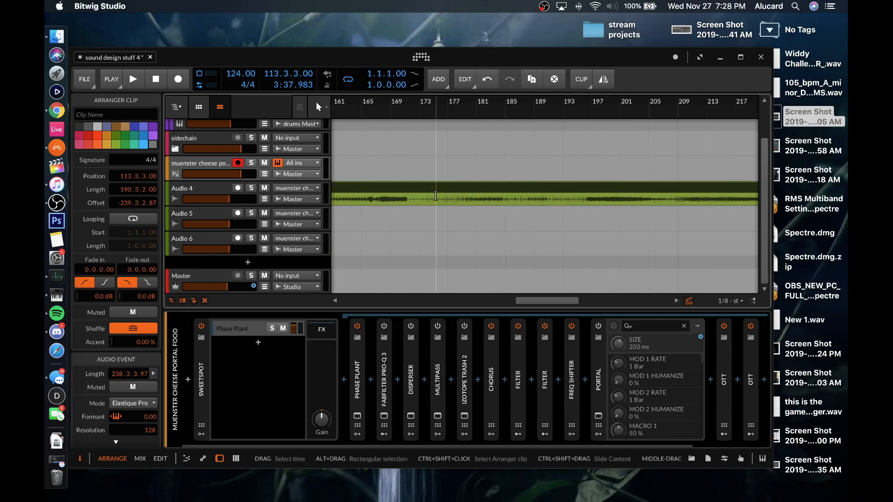
pyautogui.scroll(7, 442, 195)
pyautogui.scroll(-1, 442, 195)
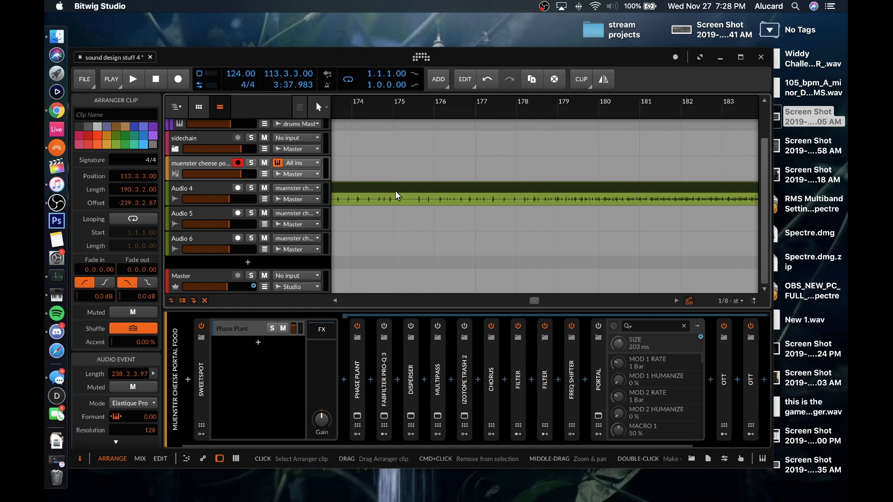
pyautogui.scroll(-5, 409, 191)
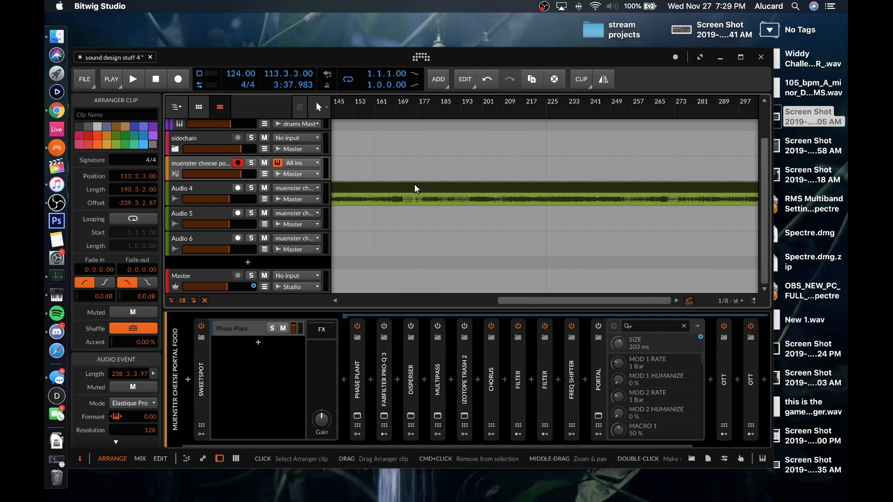
pyautogui.scroll(-5, 415, 189)
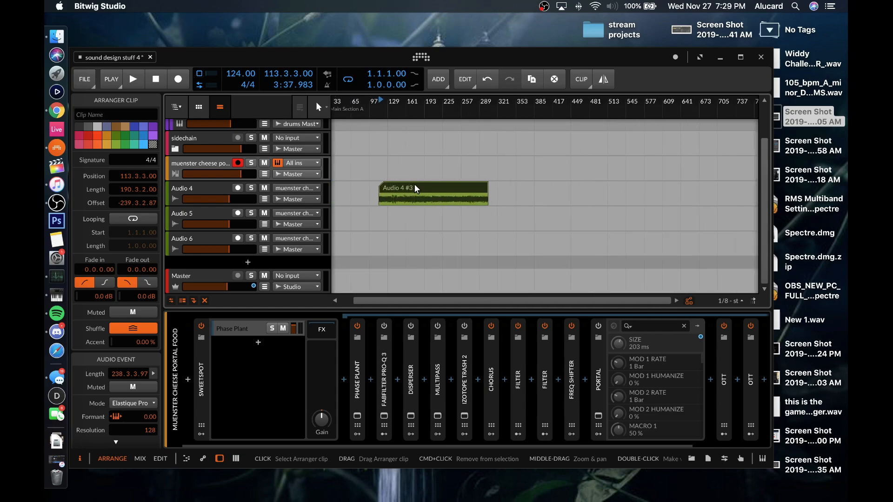
pyautogui.scroll(4, 415, 188)
pyautogui.scroll(-1, 415, 188)
pyautogui.scroll(1, 415, 189)
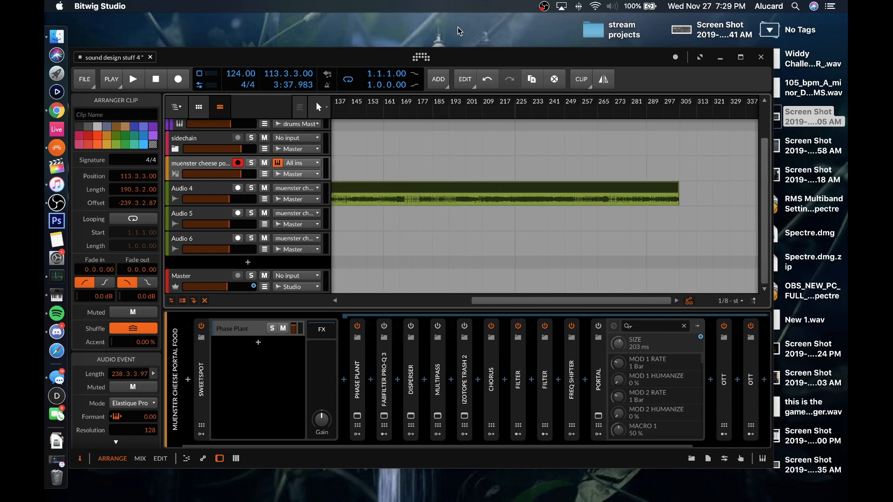